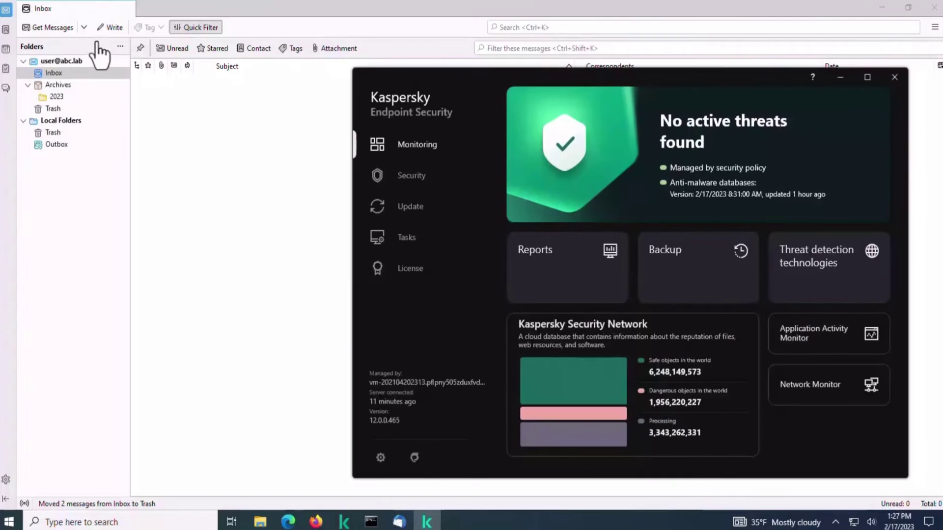
Fetch new mail so the '[Important] Software updates required.' message arrives in the Inbox
click(48, 27)
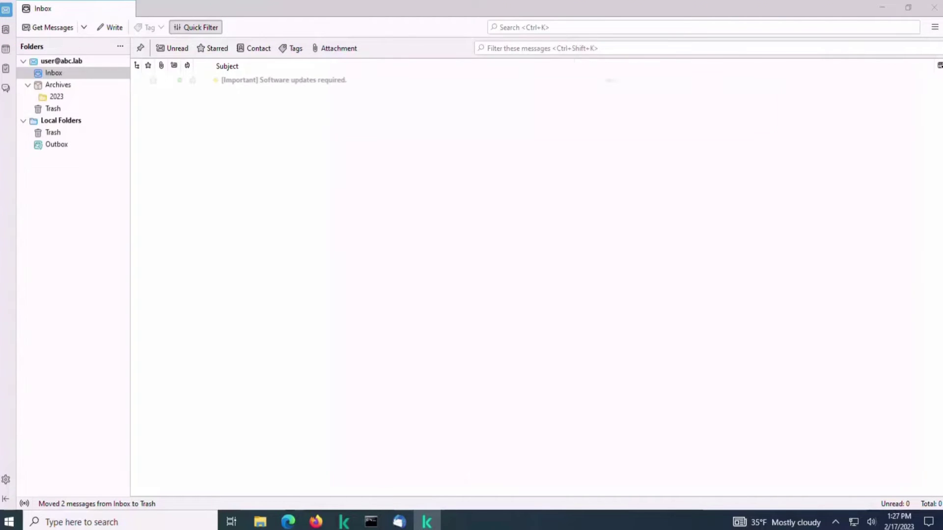
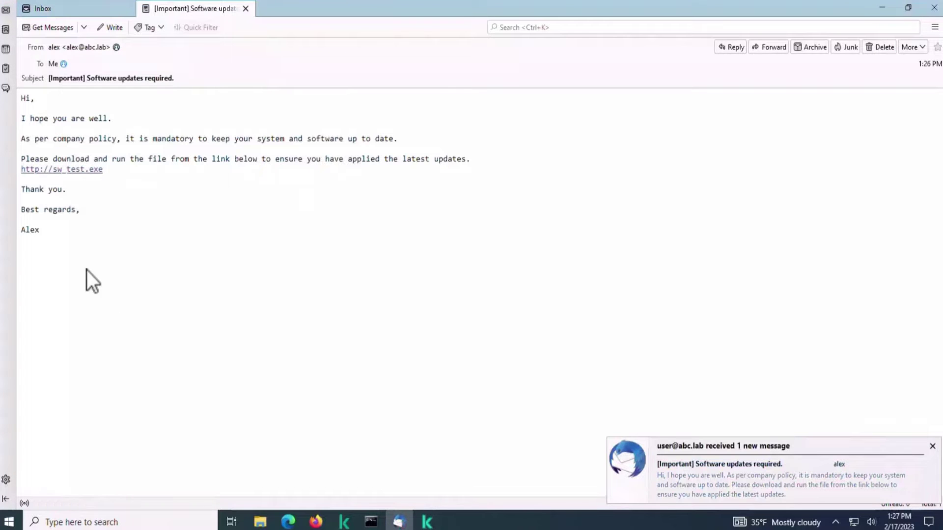
click(89, 171)
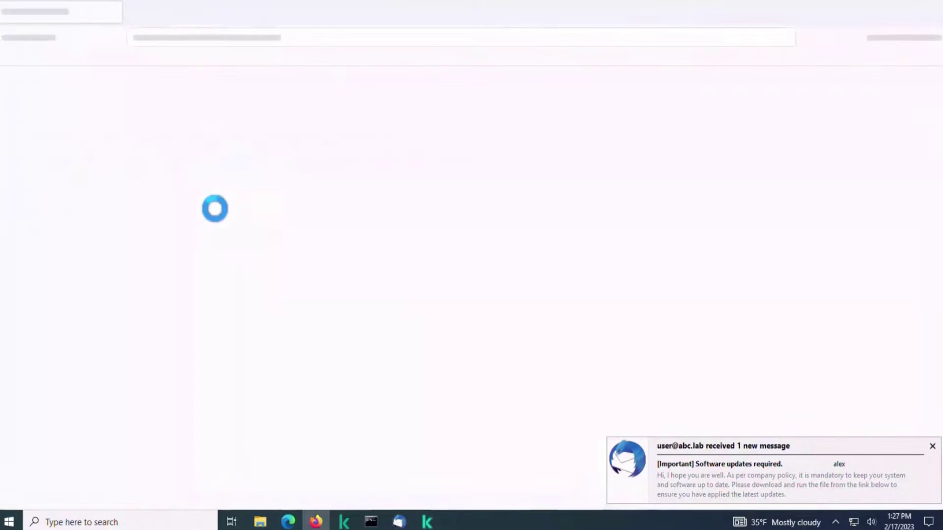
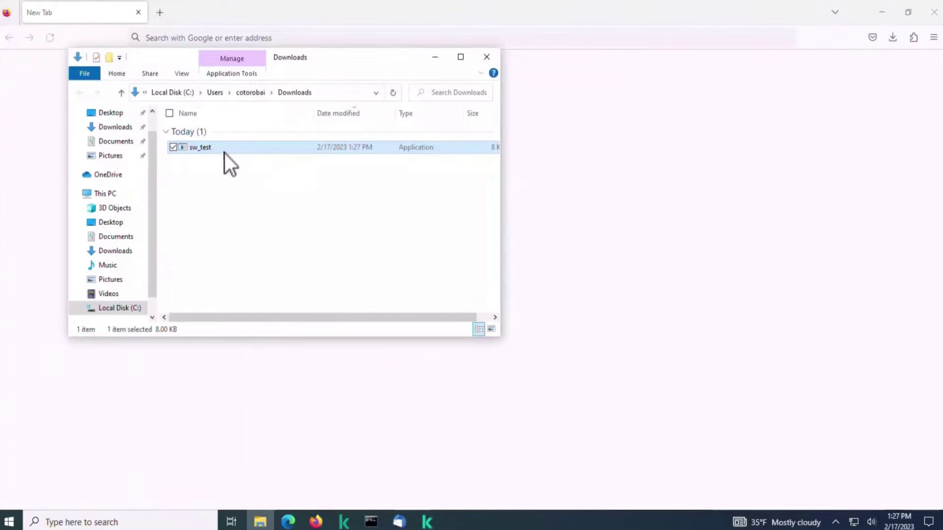
Run sw_test from the Downloads folder as administrator
mouse_move(223, 152)
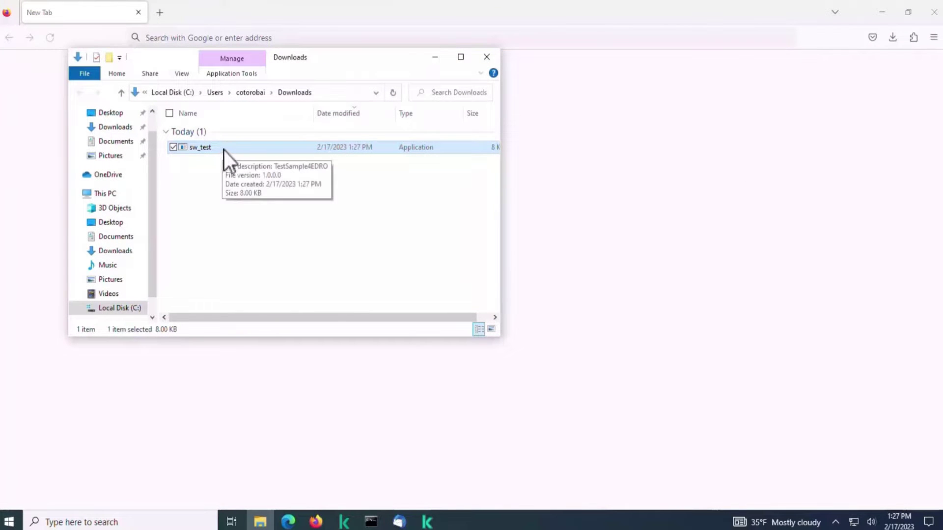
right_click(225, 149)
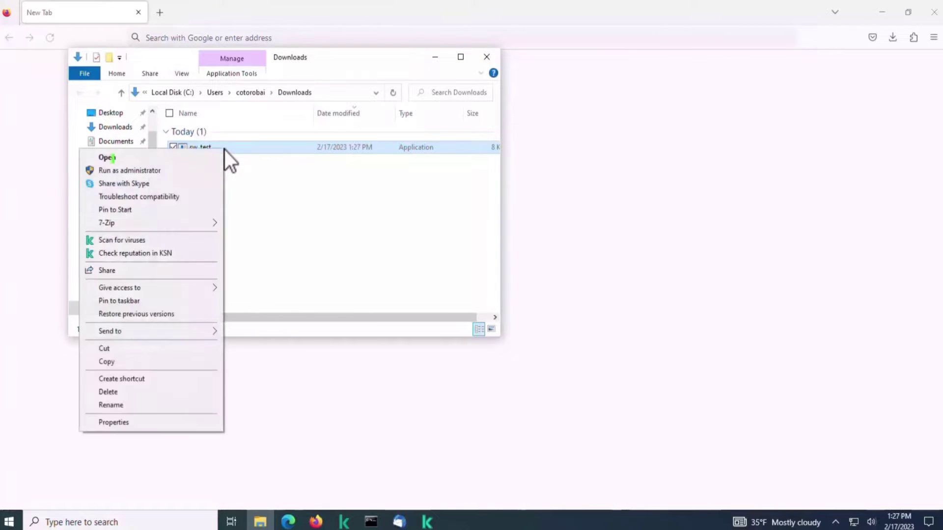
click(166, 169)
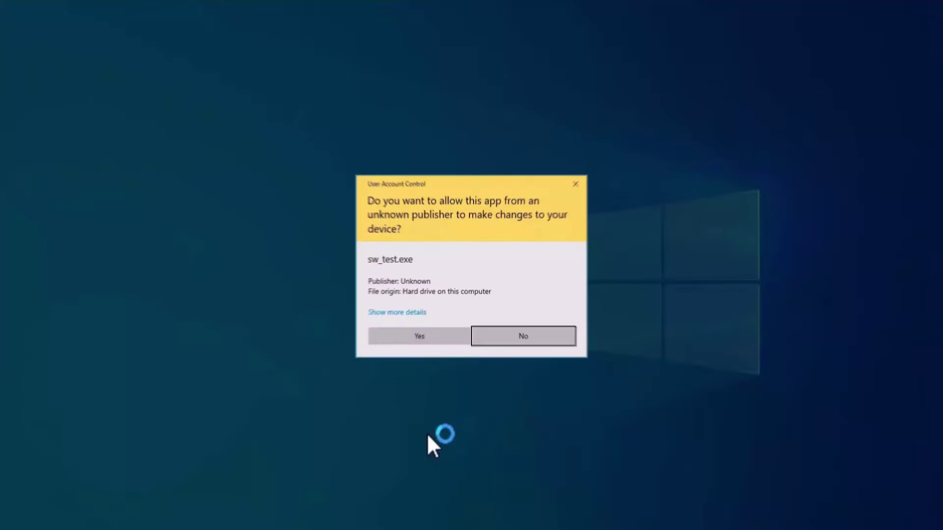
Allow sw_test on the UAC prompt and open Kaspersky Endpoint Security's Exploit Prevention report
click(412, 345)
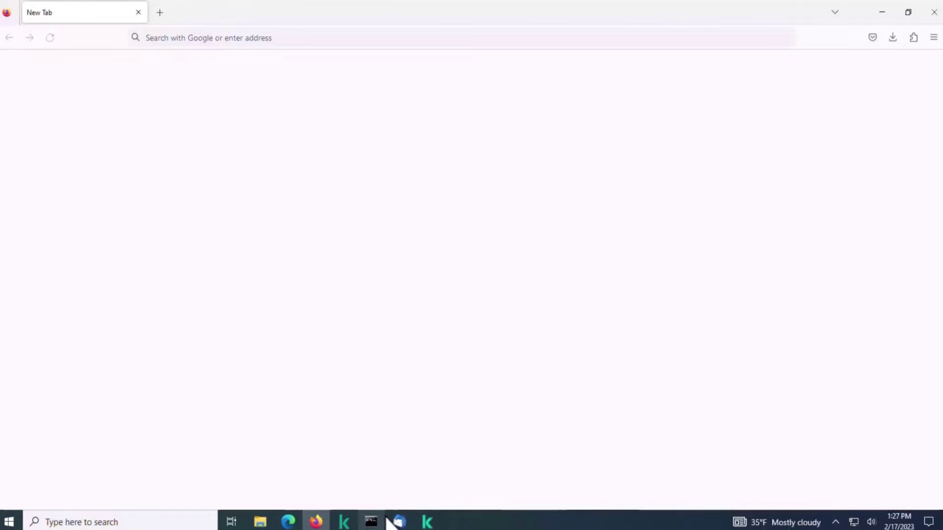
click(427, 522)
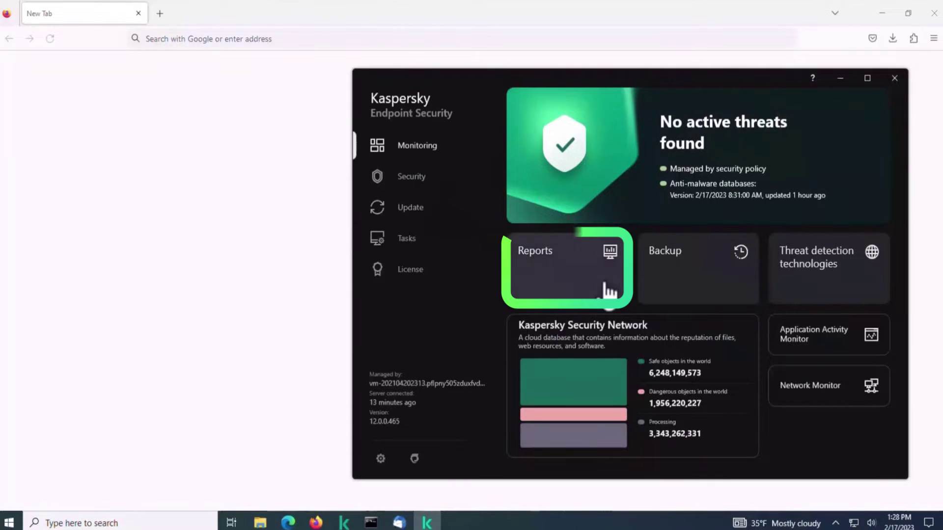
click(603, 284)
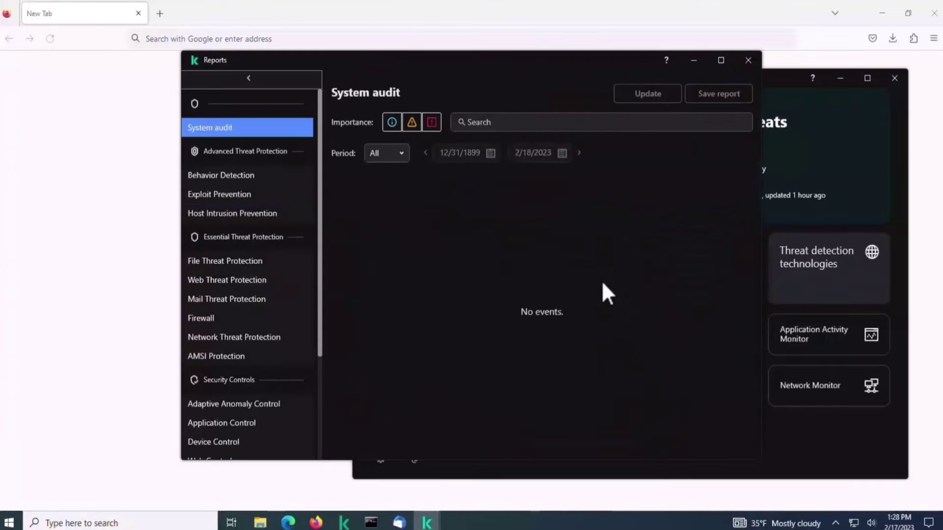
click(245, 194)
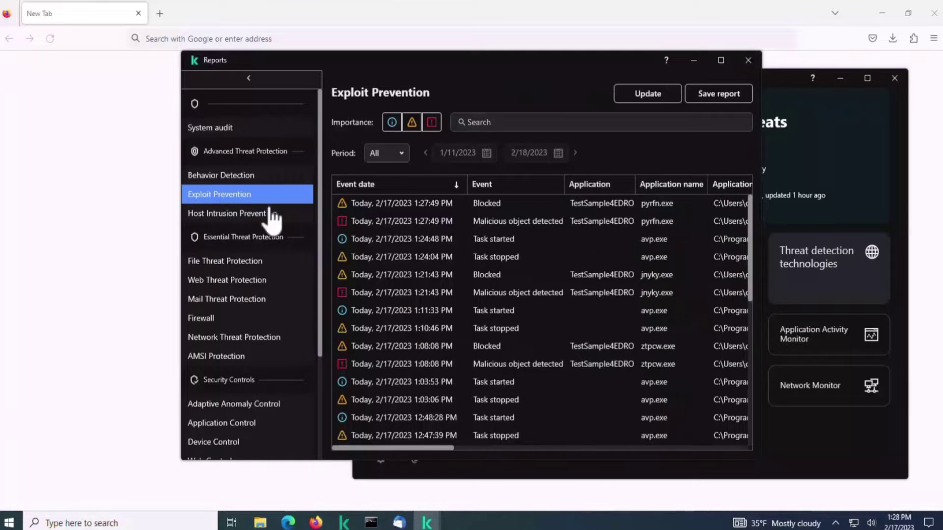
Read the pyrfn.exe 'Malicious object detected' and 1:27:49 PM 'Blocked' event details
click(514, 221)
drag(383, 364, 507, 482)
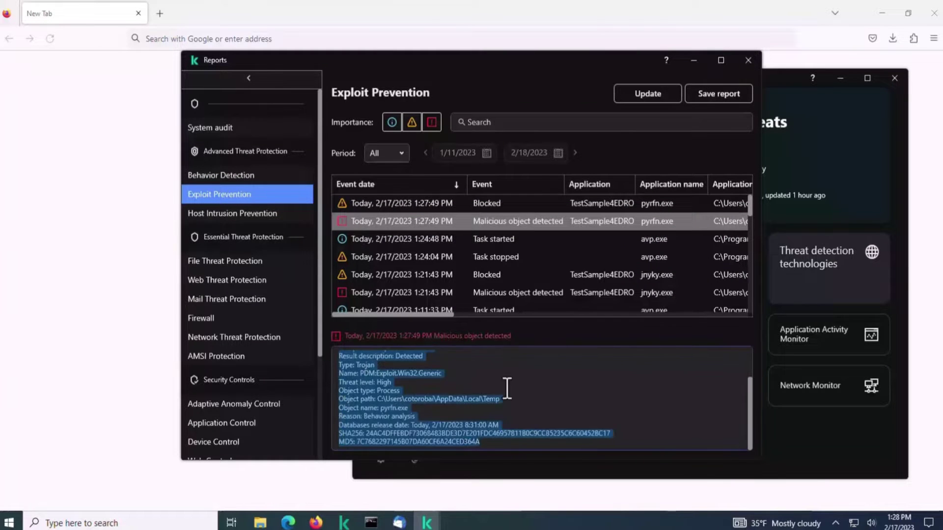
click(442, 204)
drag(341, 357, 510, 429)
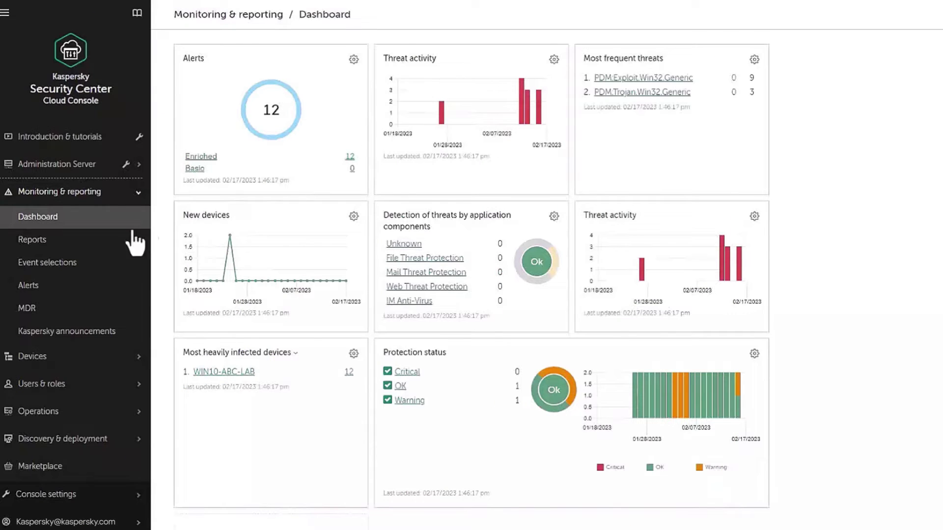
In Alerts, open More details for the 02/17/2023 1:27:50 pm Trojan alert
click(31, 286)
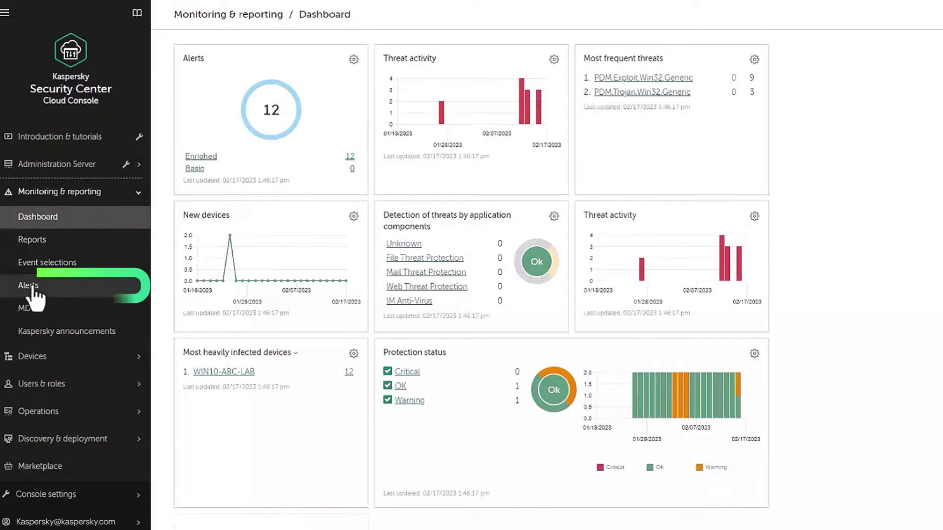
scroll(481, 347, down, 3)
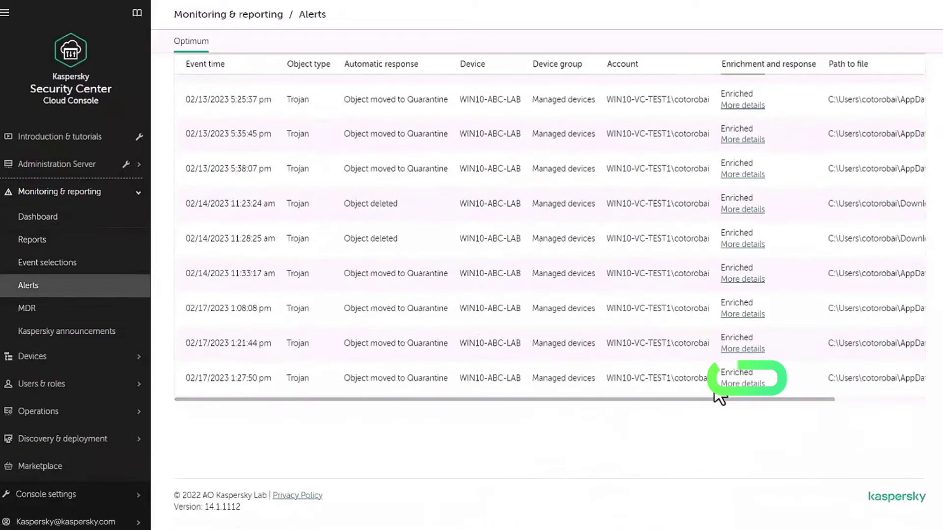
click(735, 389)
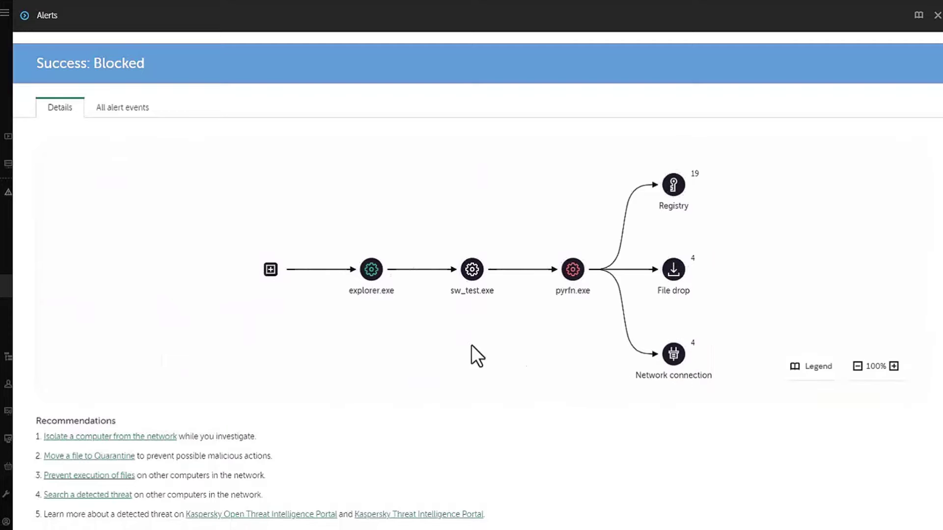
Inspect the process details of explorer.exe, sw_test.exe and pyrfn.exe in the alert graph
click(372, 271)
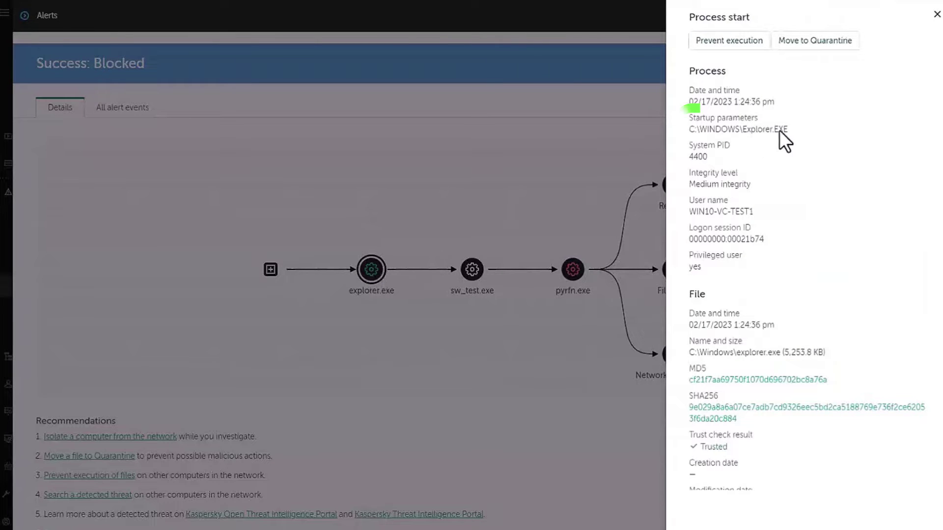
drag(782, 131, 787, 130)
click(935, 19)
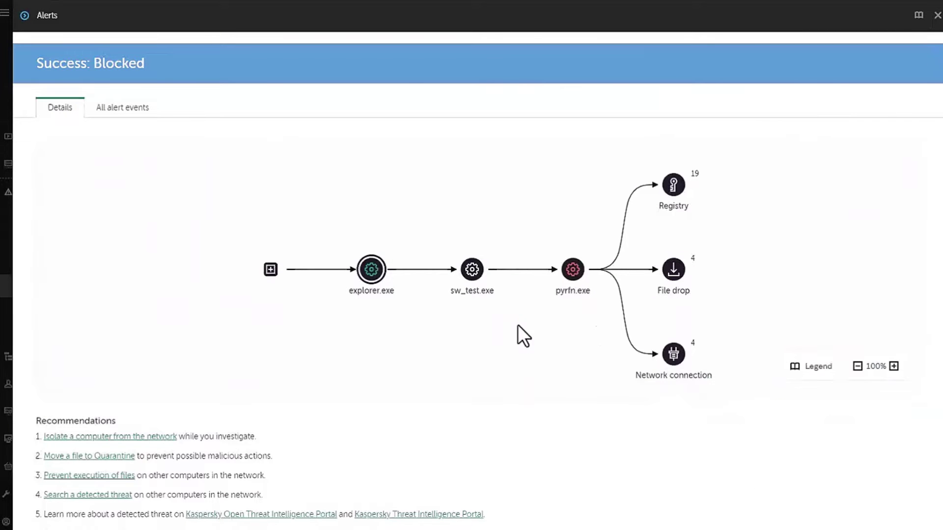
click(471, 270)
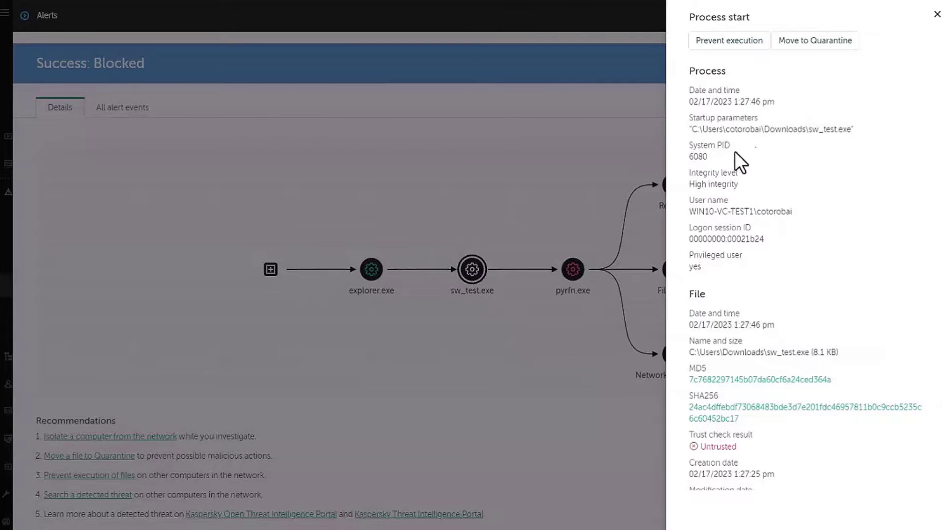
click(937, 15)
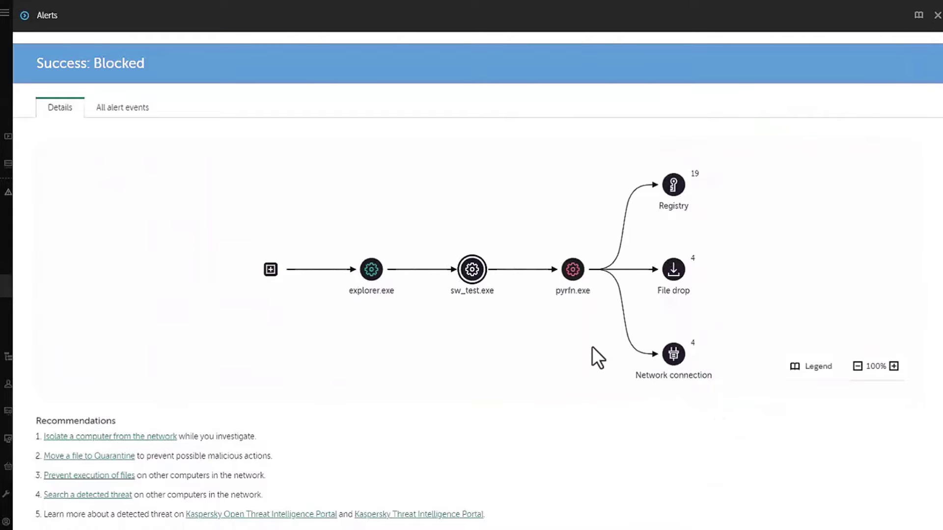
click(573, 273)
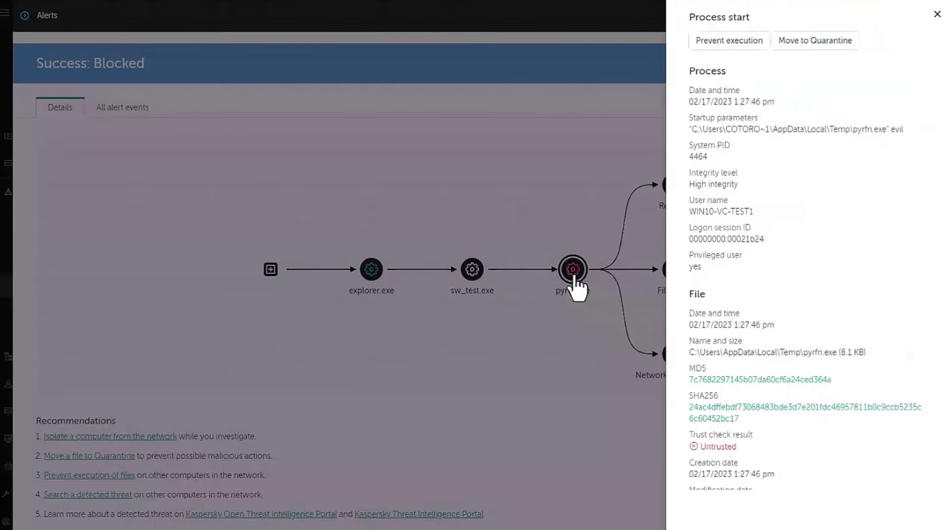
scroll(779, 193, down, 3)
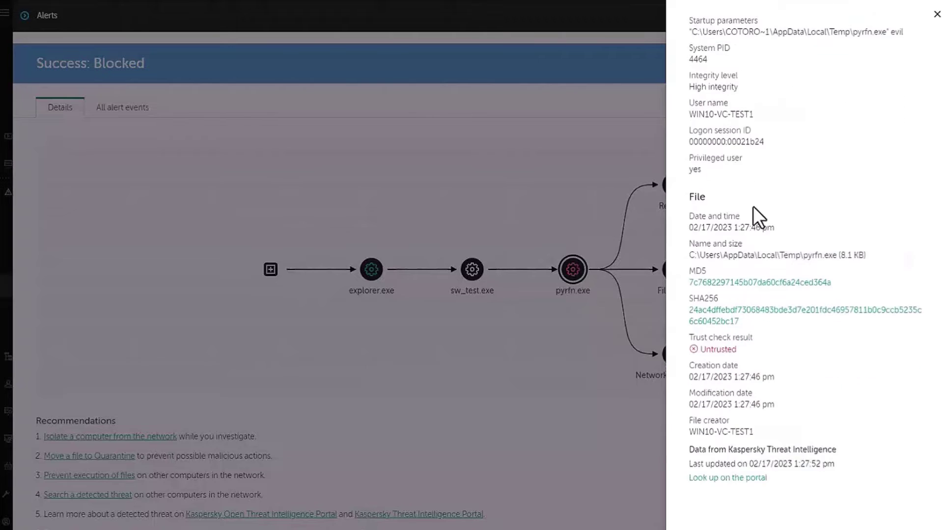
click(936, 15)
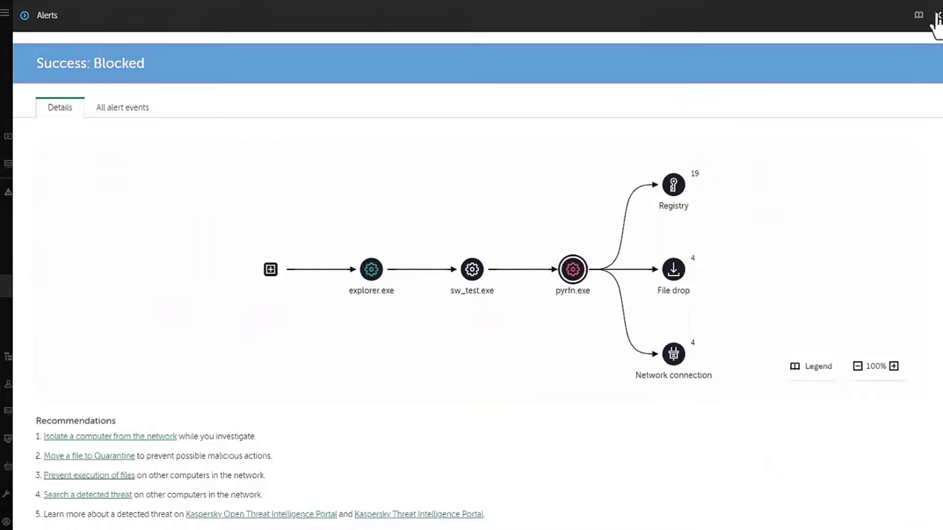
Review the 19 Registry, four File drop and four Network connection events
click(672, 187)
click(936, 15)
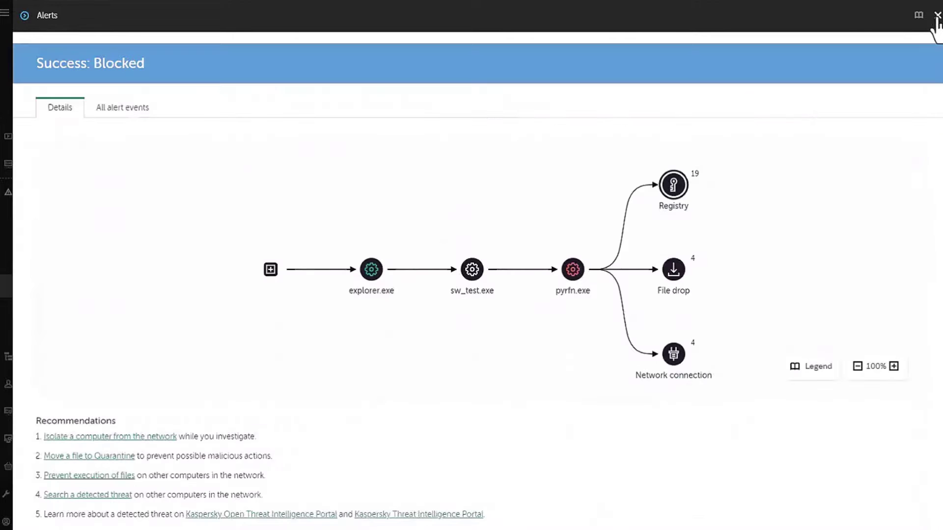
click(674, 269)
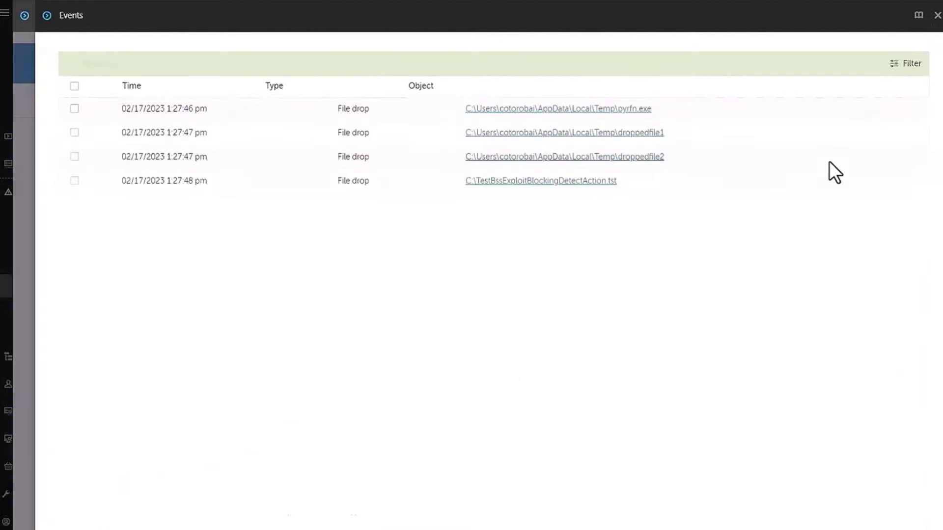
click(938, 16)
click(678, 373)
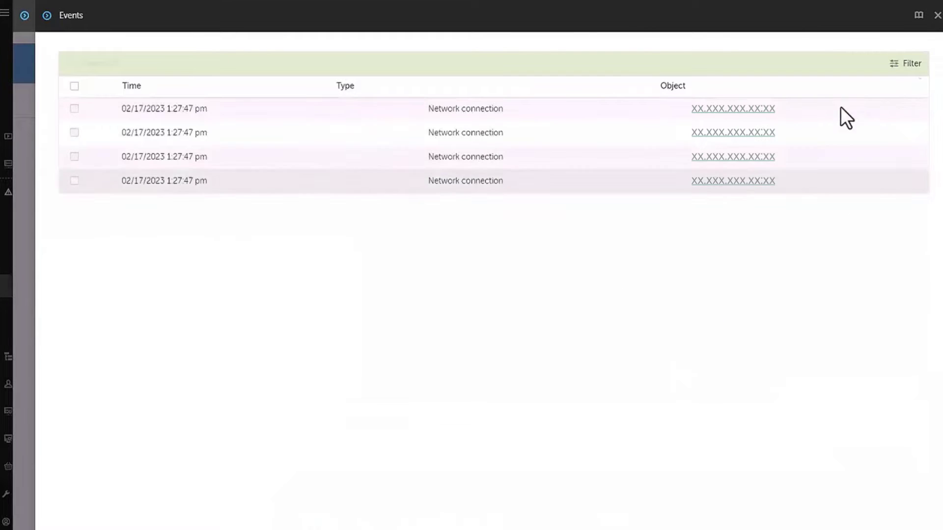
click(937, 15)
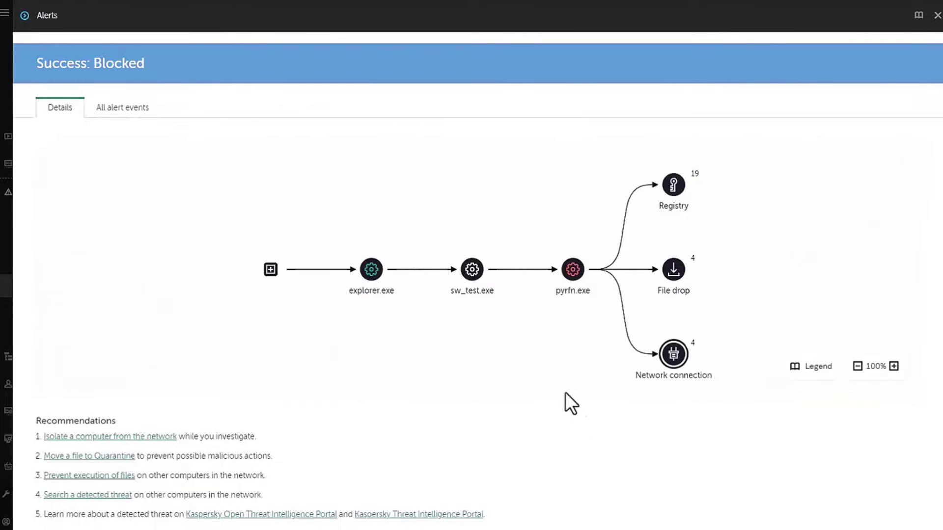
Reopen sw_test.exe and look it up on the threat intelligence portal
click(472, 275)
scroll(763, 394, down, 5)
scroll(773, 422, down, 2)
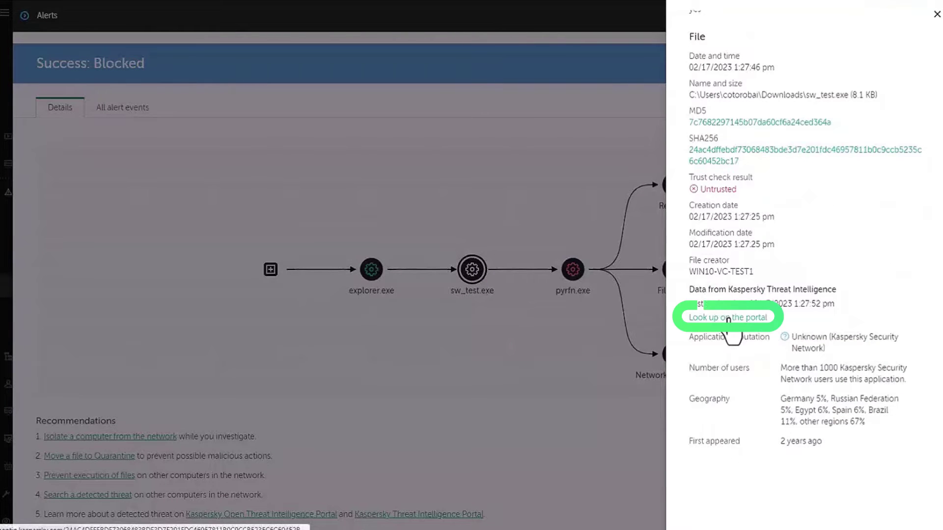
click(730, 318)
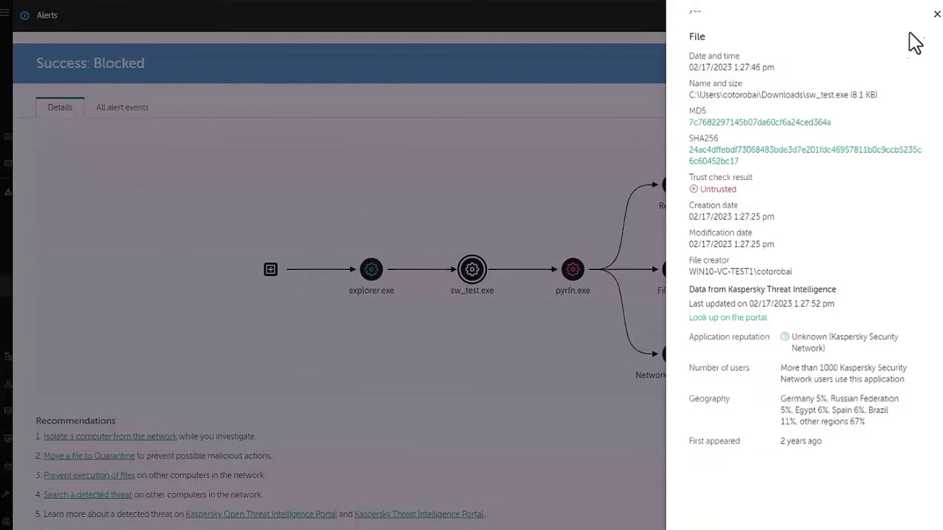
Review the alert's date and time and detection category in its Details
click(936, 15)
scroll(179, 405, down, 5)
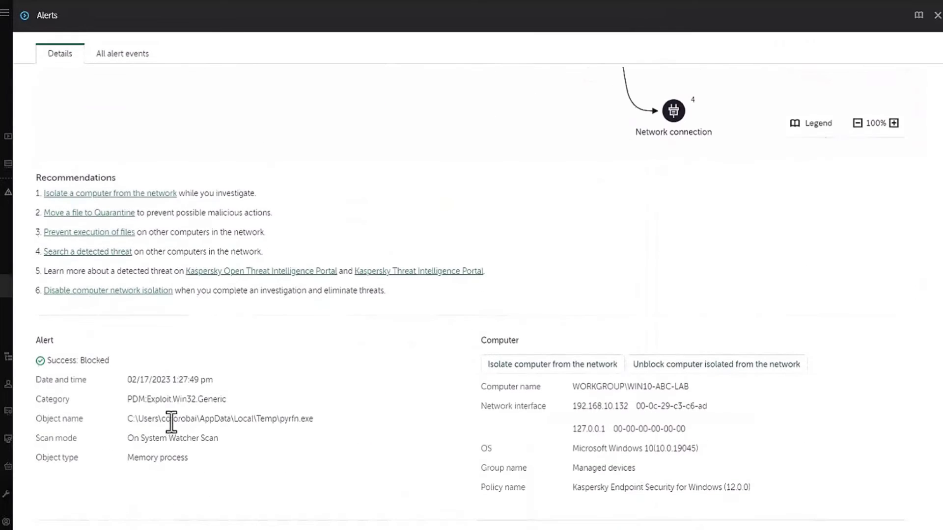
drag(126, 380, 213, 381)
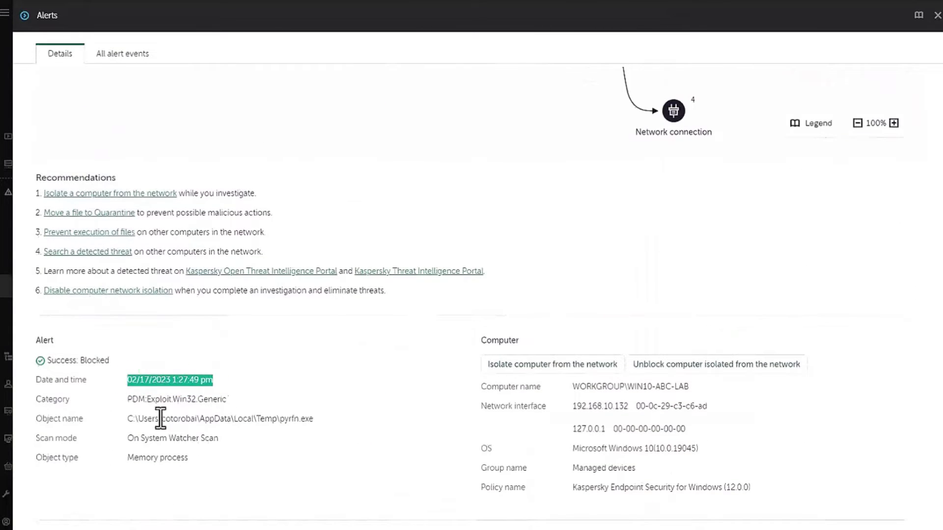
drag(127, 400, 222, 400)
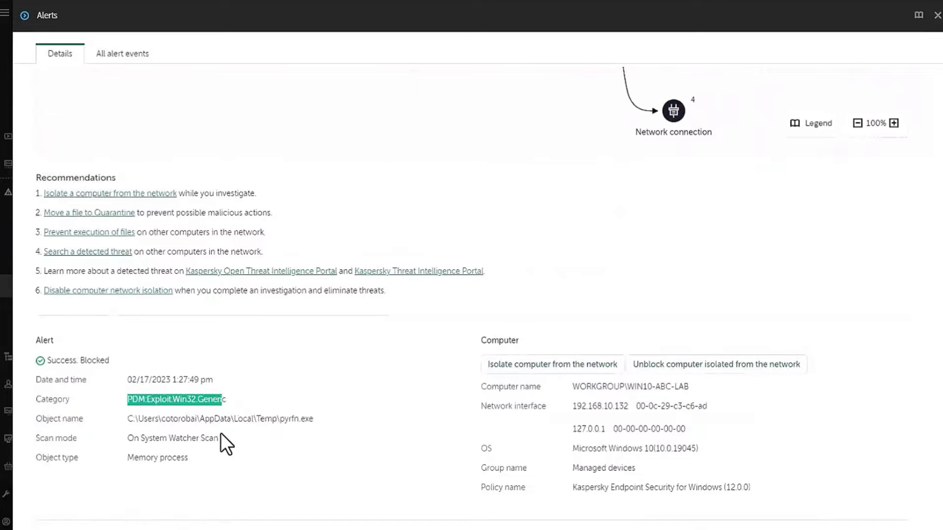
drag(126, 457, 207, 458)
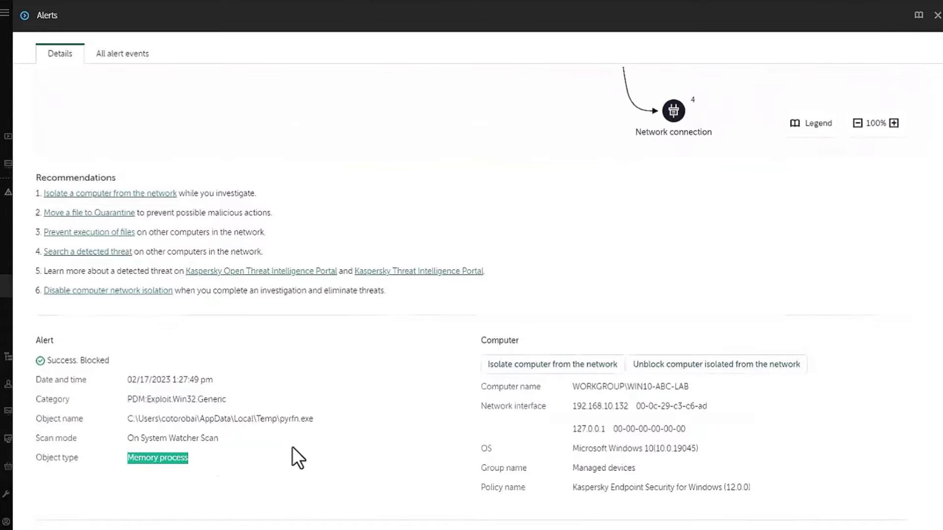
Scroll to the File section and open the lookup options for the MD5 hash
scroll(293, 446, down, 1)
scroll(293, 447, down, 1)
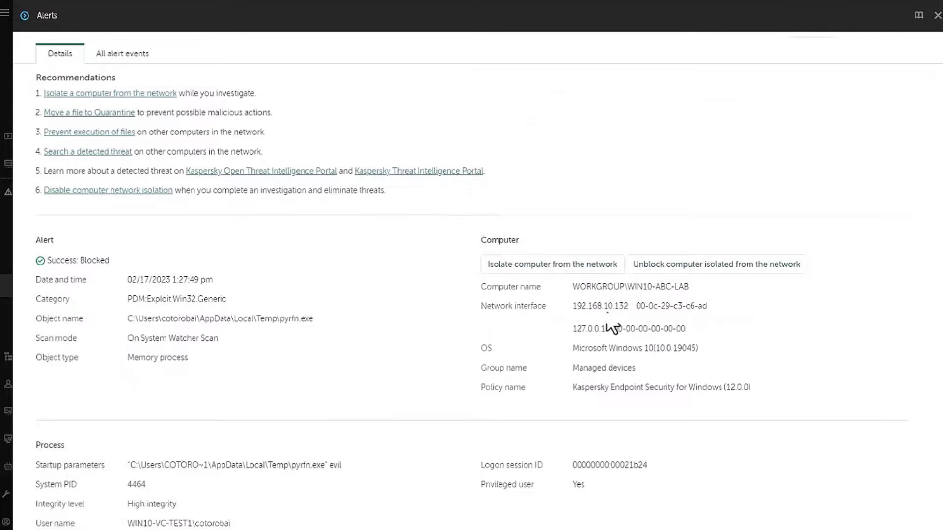
scroll(497, 422, up, 1)
scroll(496, 422, down, 3)
scroll(204, 390, down, 3)
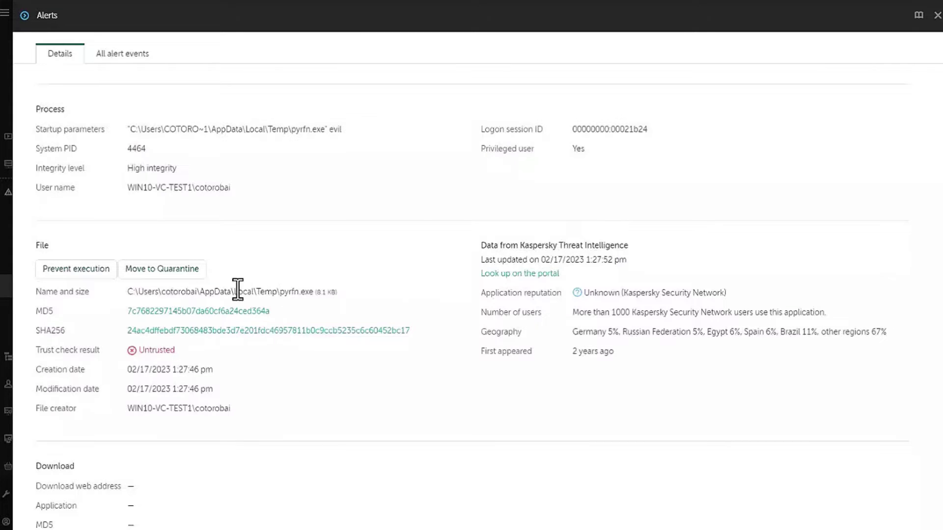
click(180, 312)
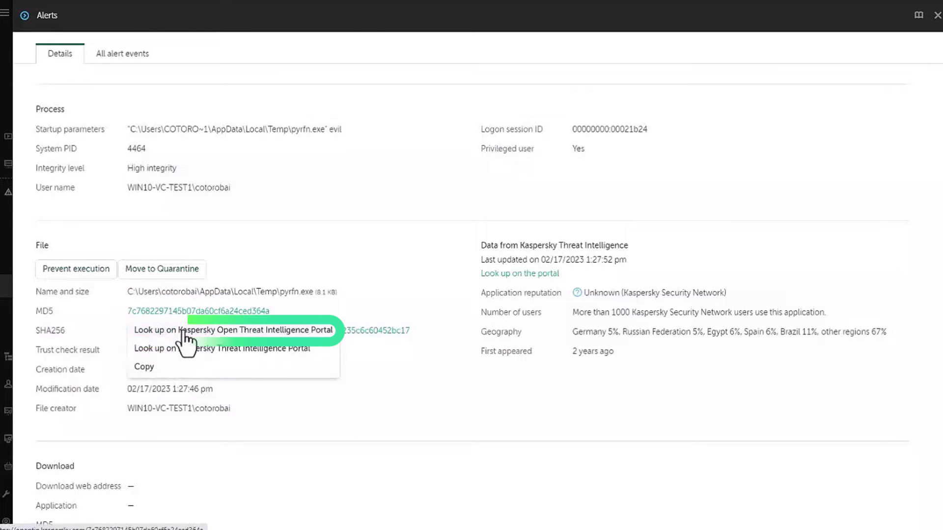
Look up the MD5 hash on the Open Threat Intelligence Portal, then start a manual Lookup search
click(183, 330)
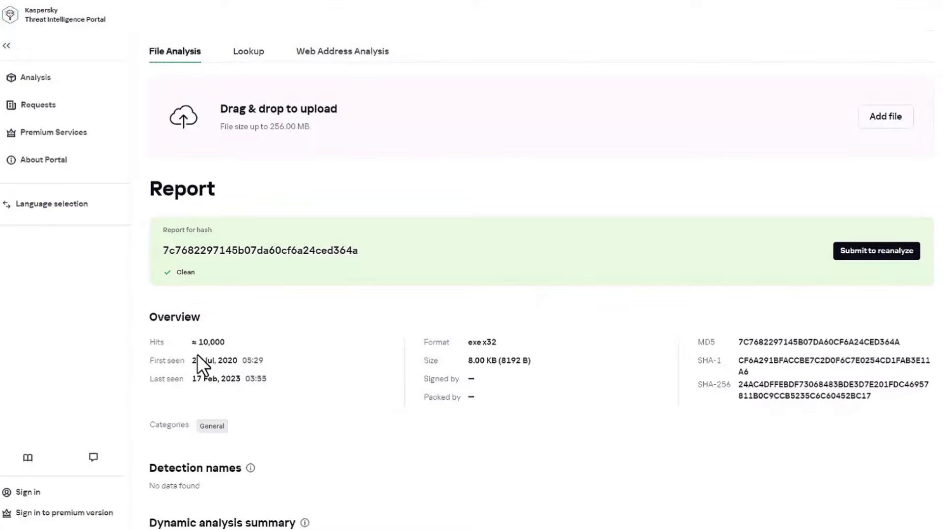
scroll(322, 294, down, 1)
scroll(321, 295, down, 8)
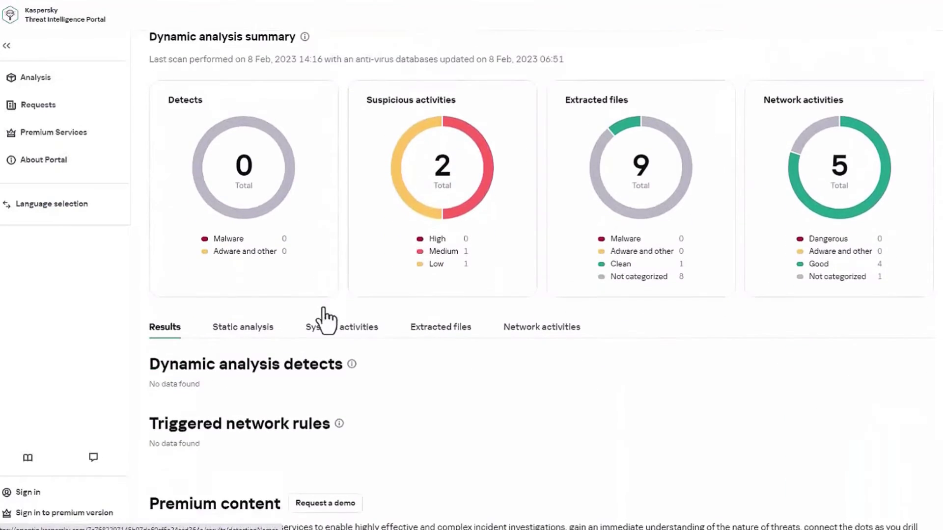
scroll(323, 317, up, 9)
scroll(323, 308, up, 1)
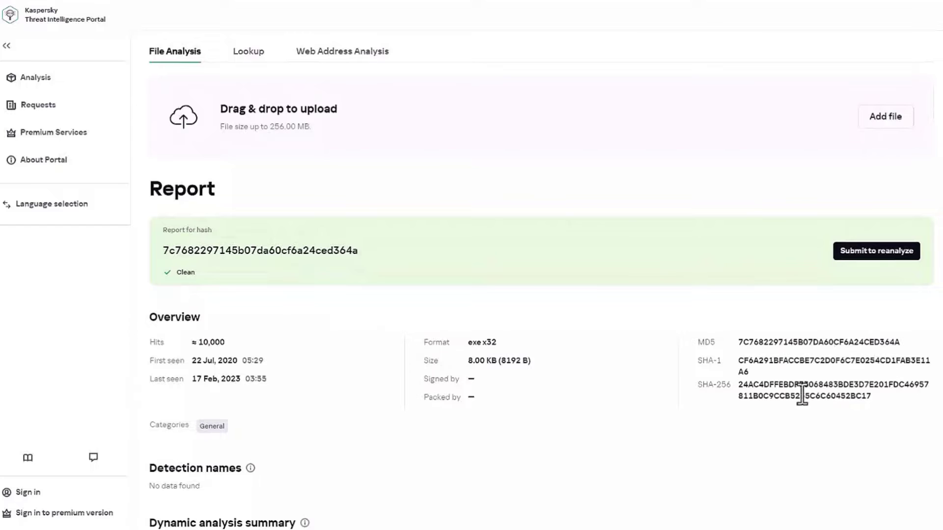
click(249, 54)
click(256, 119)
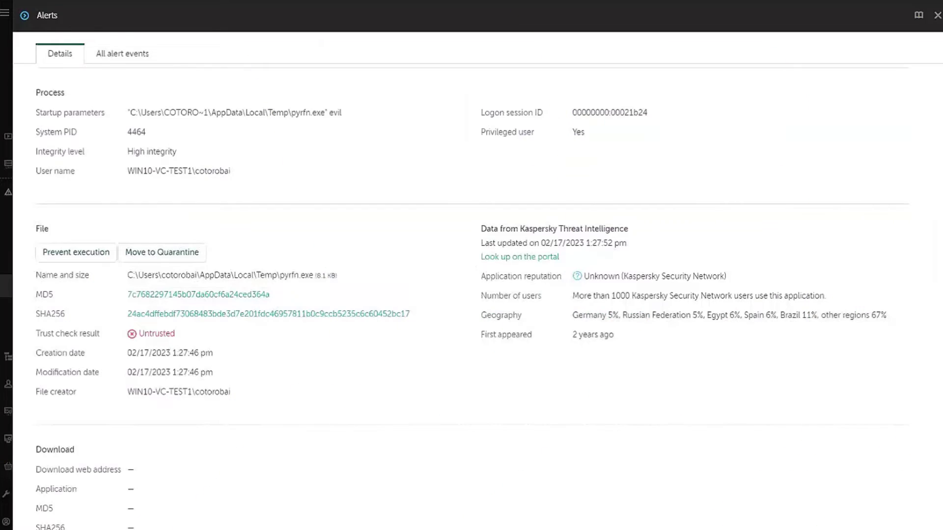
Show the guidance for recommendation 1, 'Isolate a computer from the network'
scroll(310, 419, up, 12)
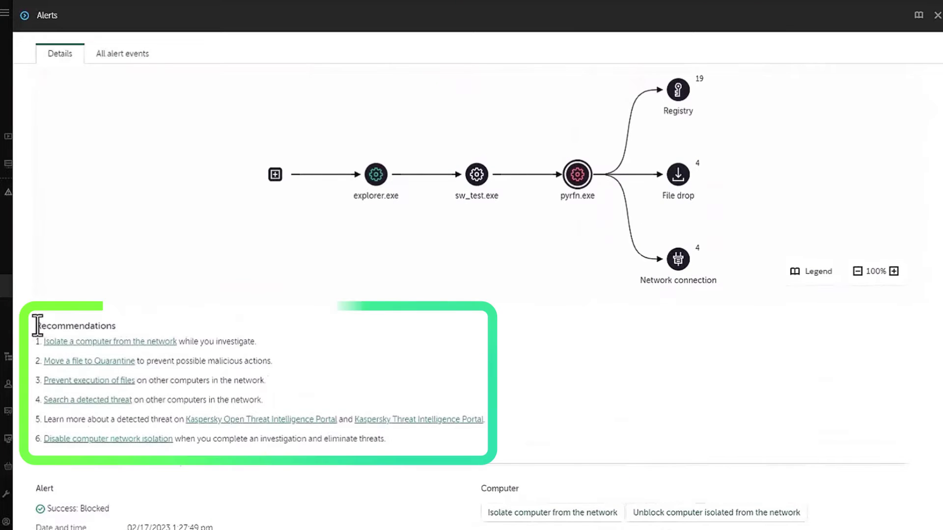
click(405, 444)
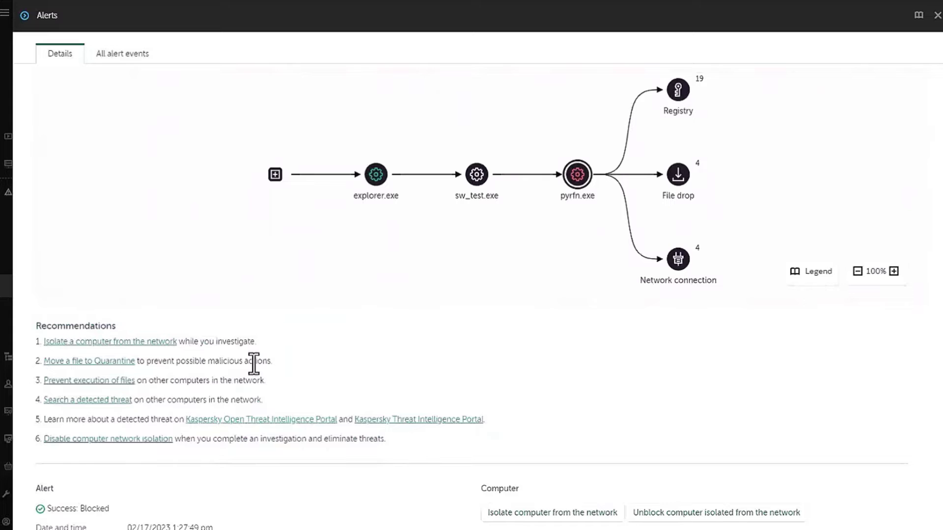
scroll(253, 367, up, 1)
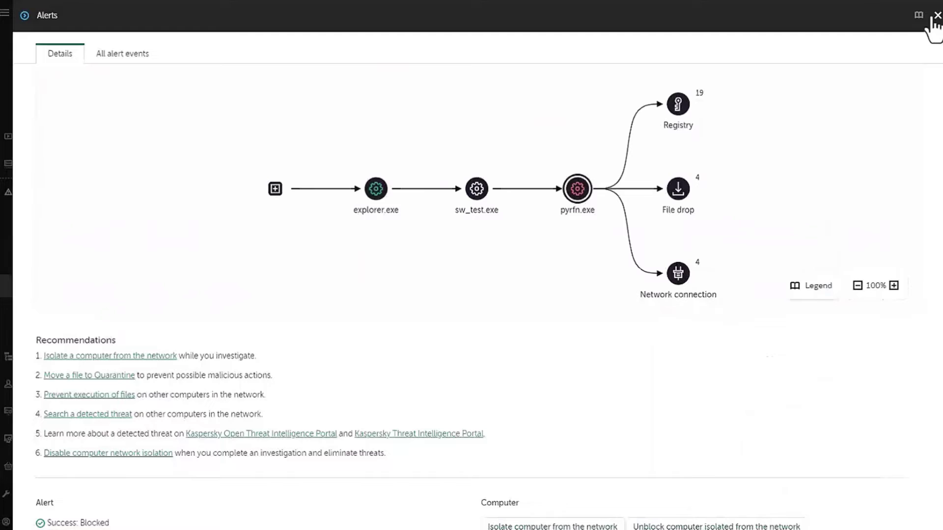
click(93, 356)
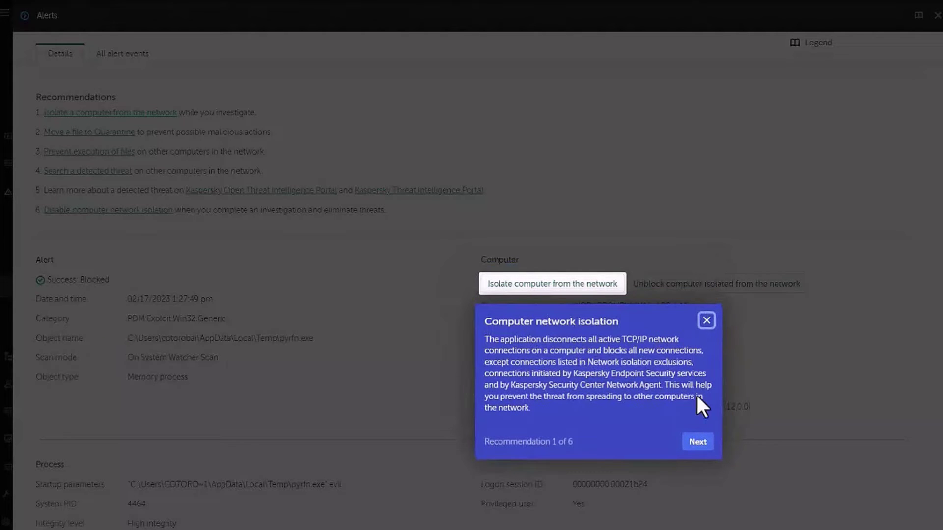
Close the Computer network isolation tip
click(706, 321)
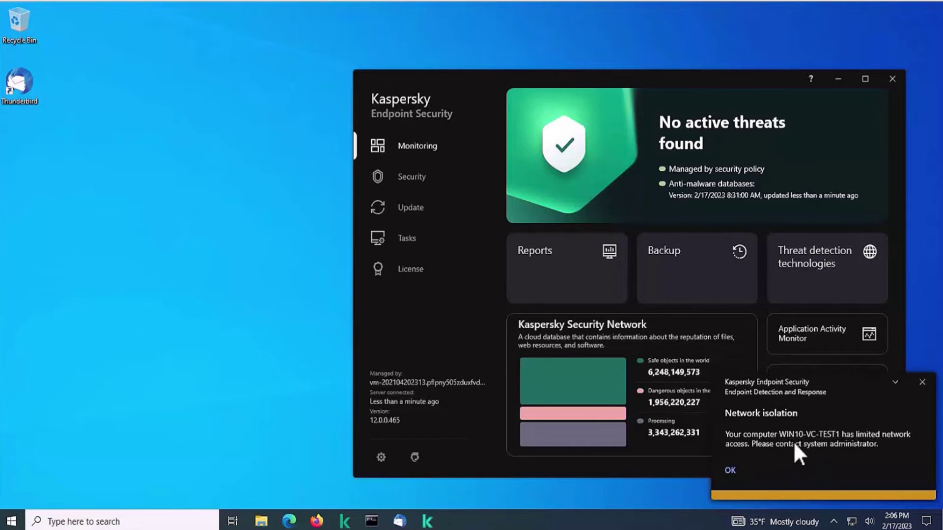
Verify google.com is unreachable in Firefox and with 'ping google.com' in Command Prompt
click(316, 521)
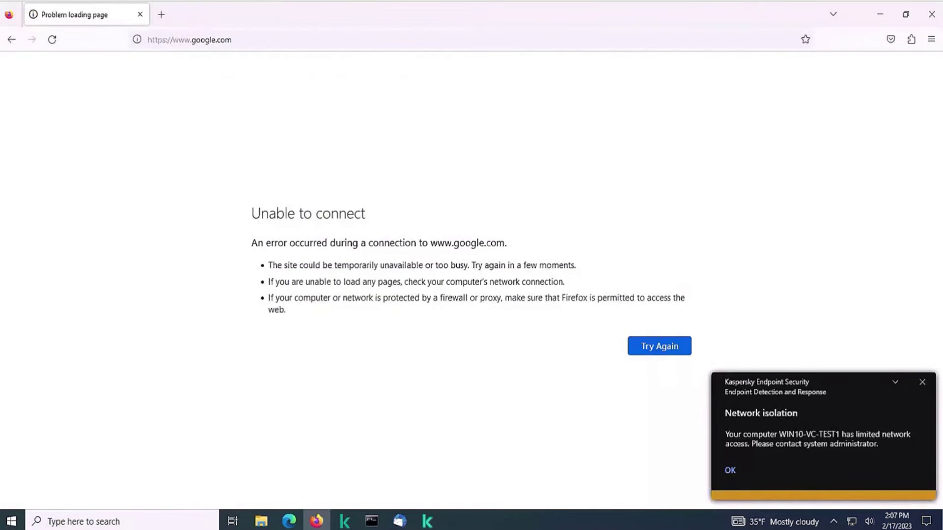
click(372, 521)
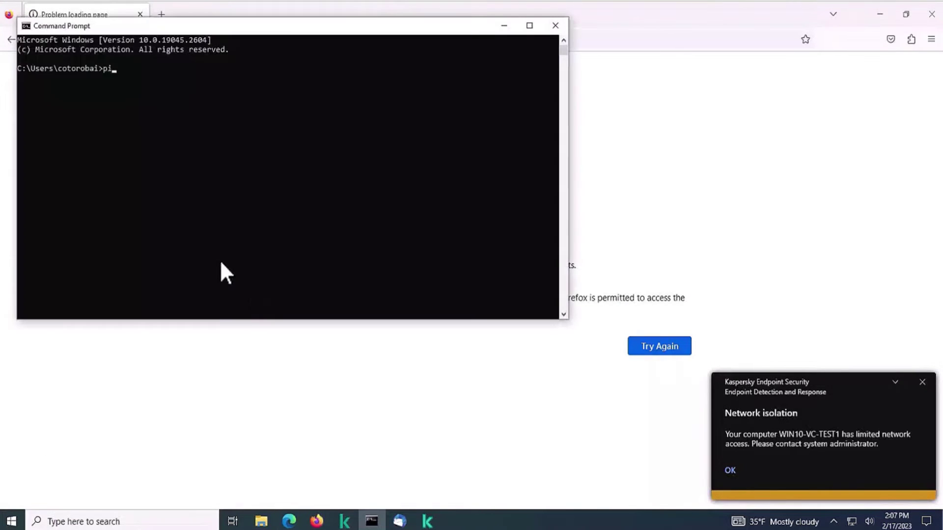
text(ping google.com)
key(Return)
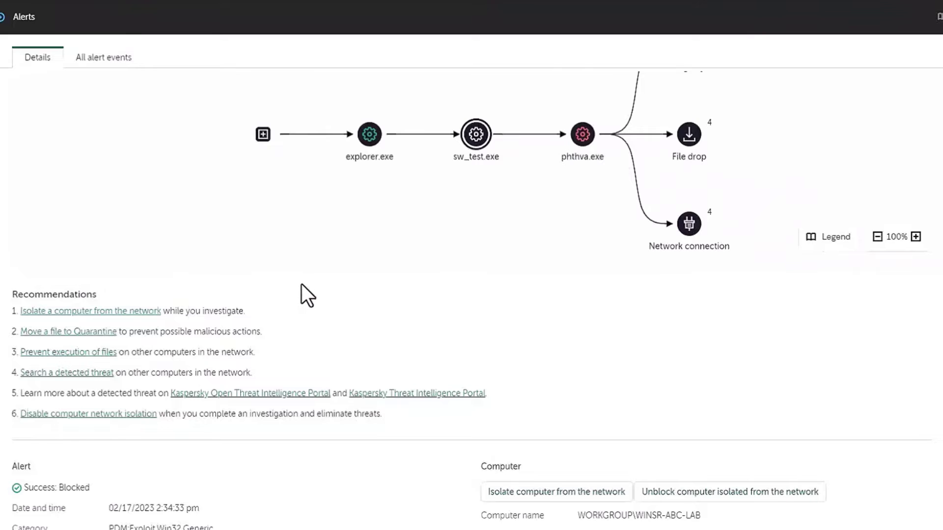
Move sw_test.exe to quarantine from its process details
scroll(301, 285, up, 2)
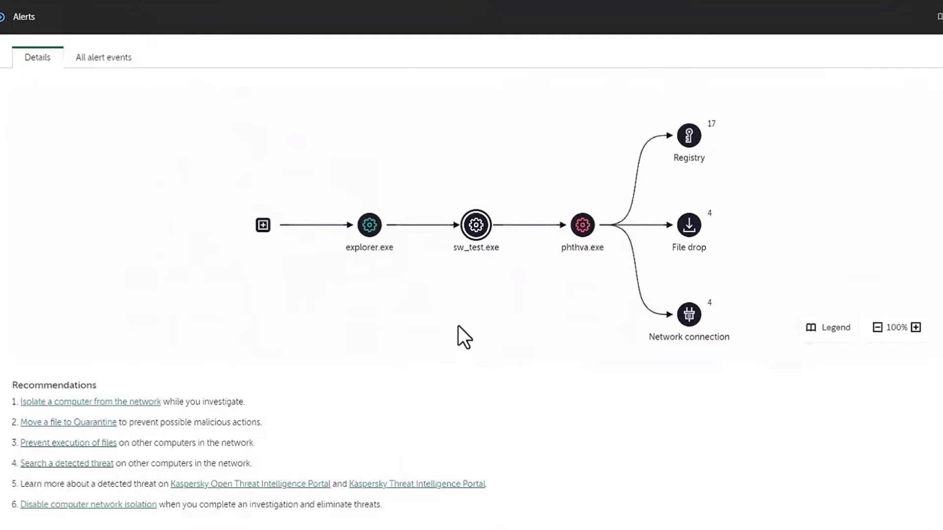
click(583, 260)
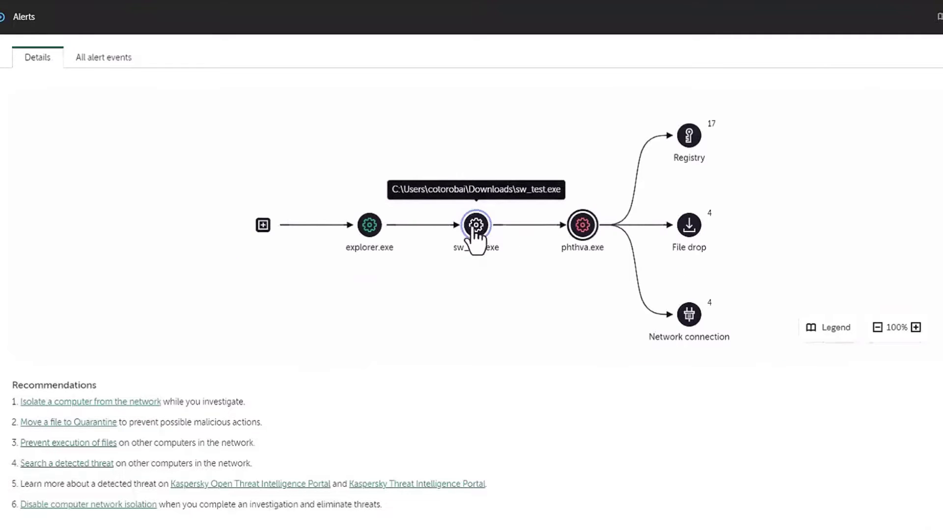
click(475, 228)
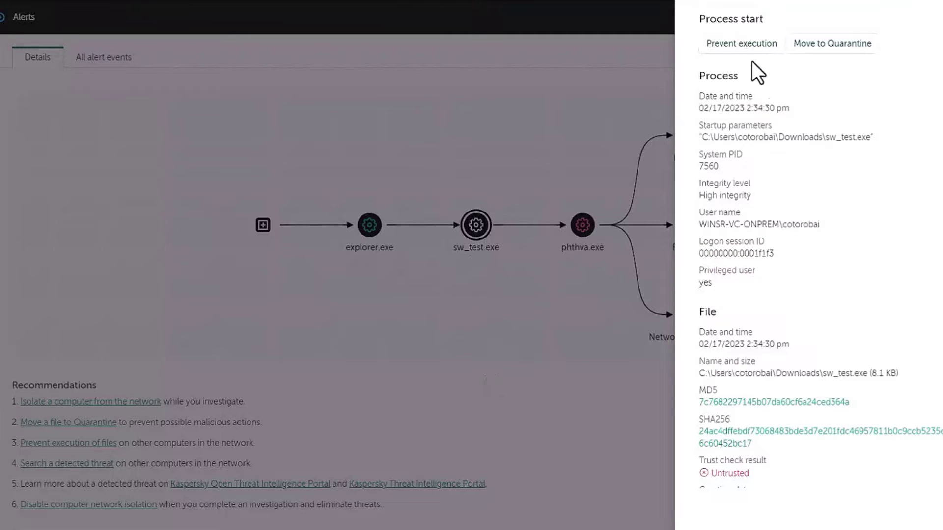
scroll(775, 265, down, 1)
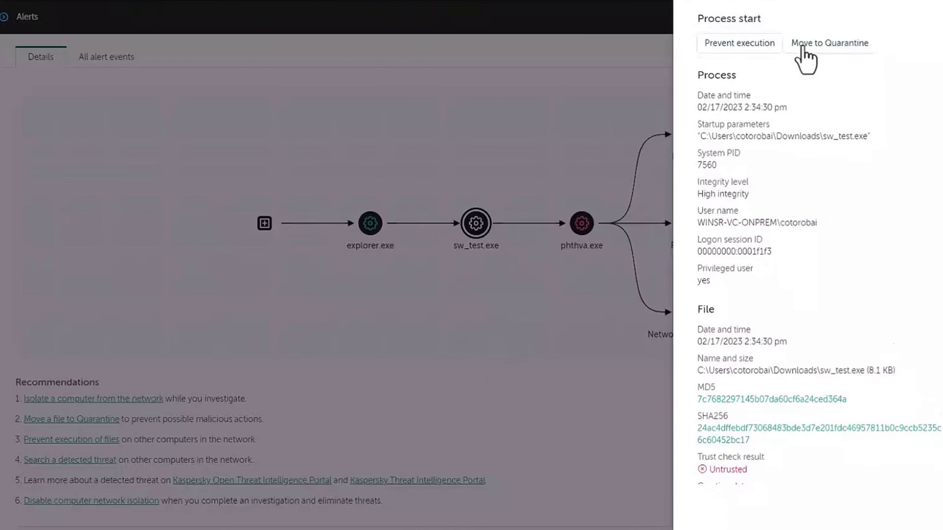
click(803, 49)
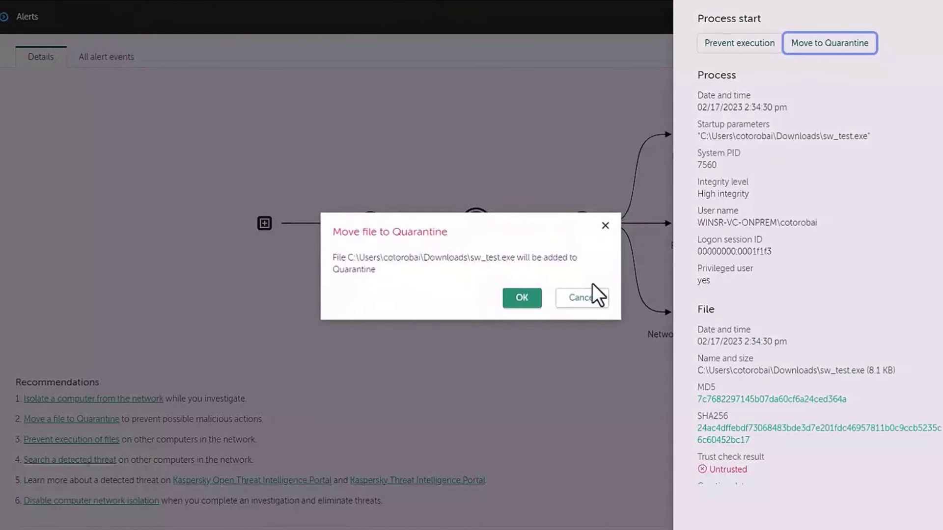
click(521, 298)
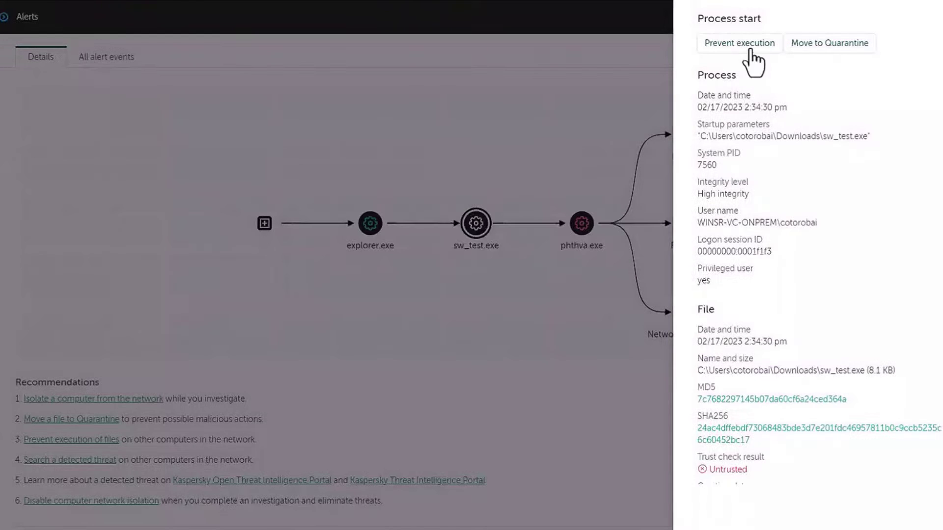
Add a prevent-execution rule for sw_test.exe and open the Kaspersky Endpoint Security for Windows policy
click(734, 45)
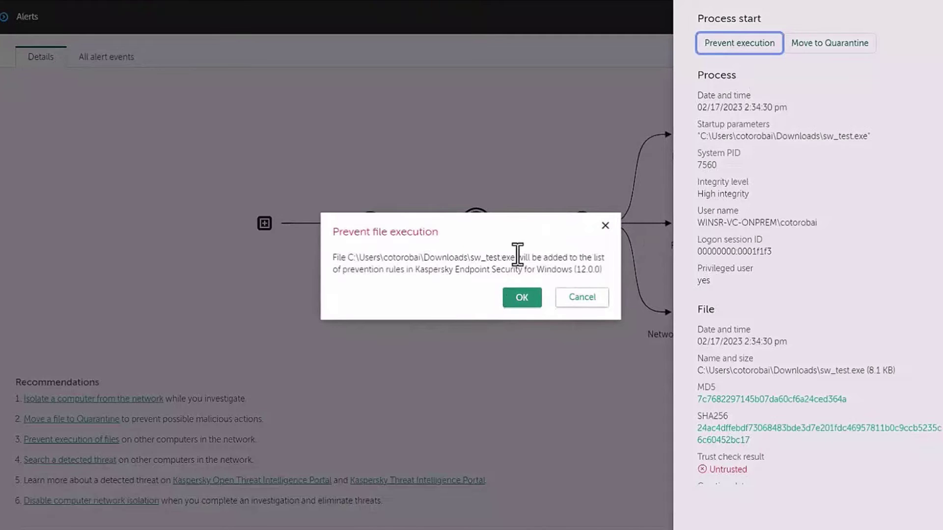
drag(518, 258, 606, 279)
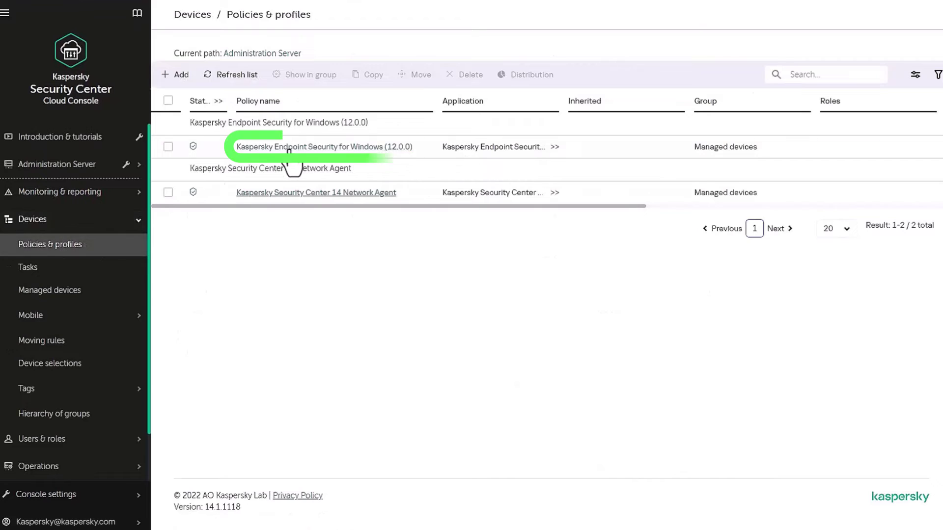
click(289, 151)
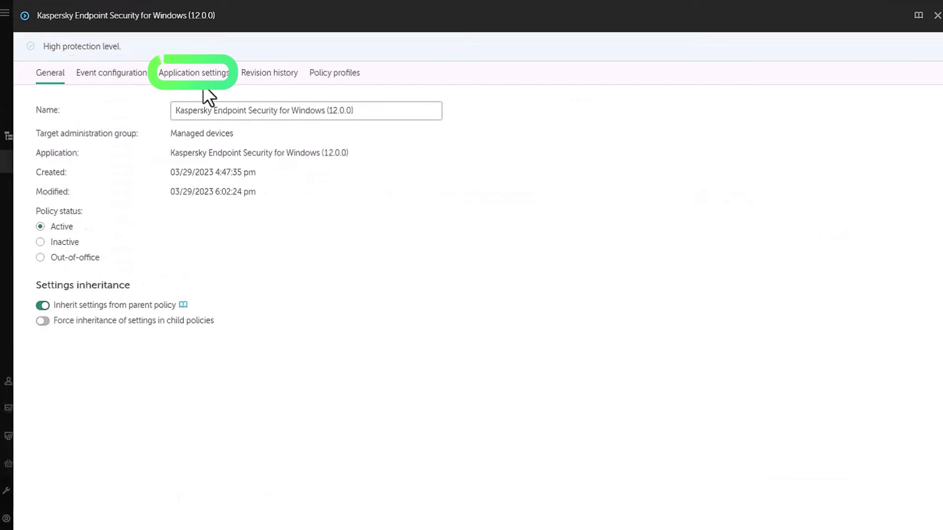
Review the policy's Detection and Response Execution prevention rule blocking sw_test.exe with Block and write to report
click(193, 75)
click(81, 177)
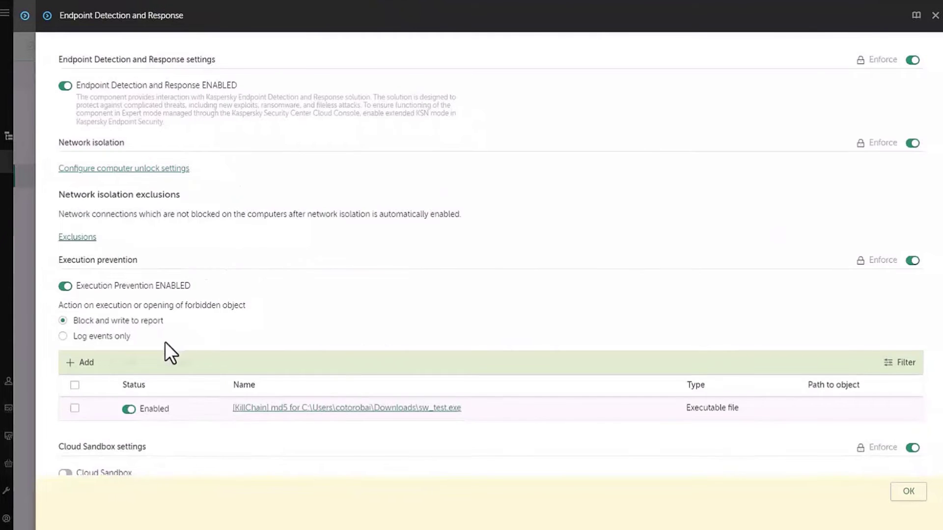
scroll(167, 344, down, 1)
drag(169, 278, 63, 278)
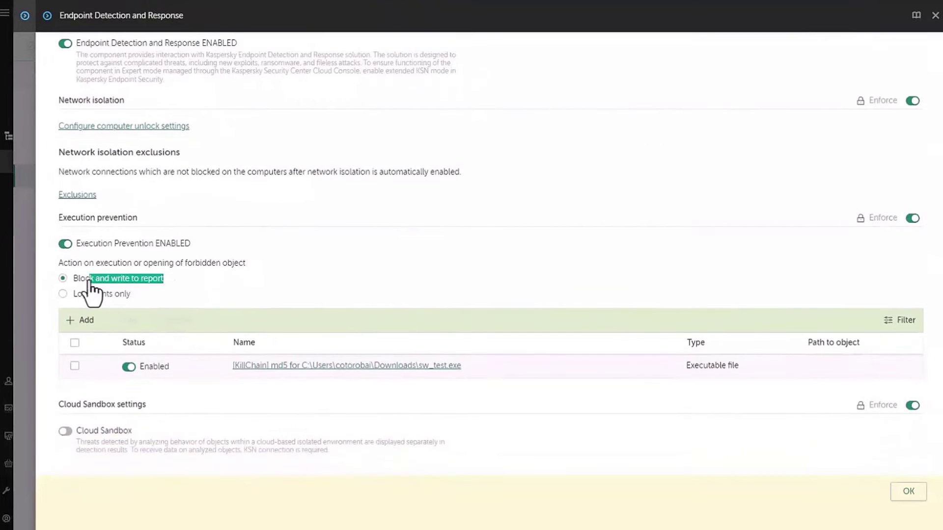
click(261, 367)
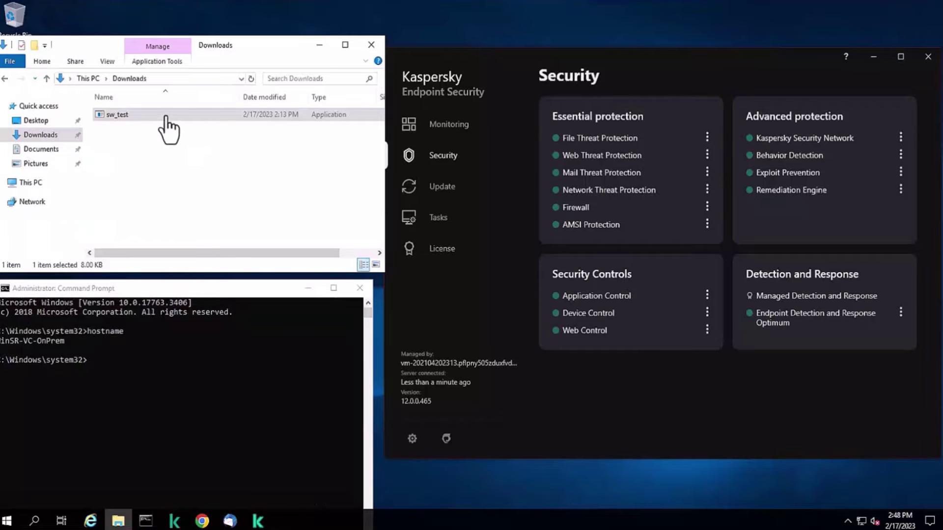
Run sw_test as administrator, approve the UAC prompt, and view the blocked-startup event details
right_click(167, 116)
click(207, 137)
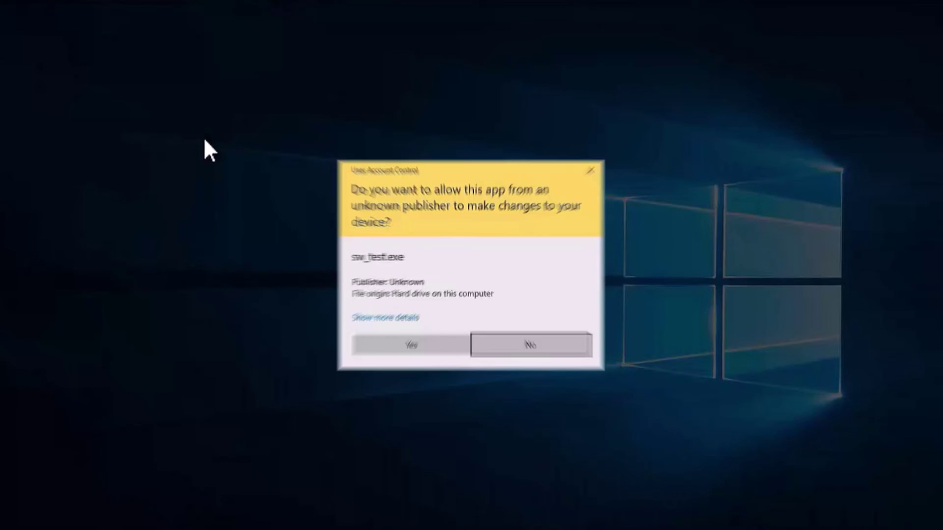
click(388, 338)
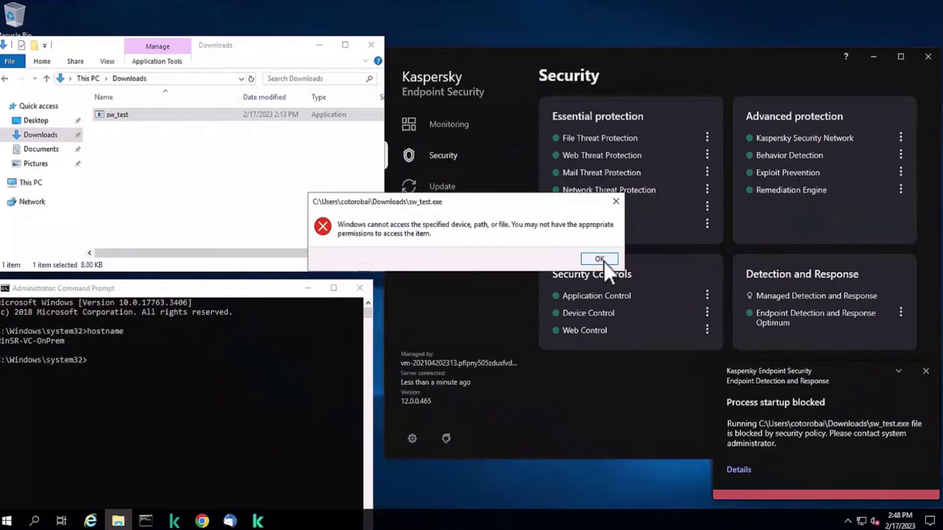
click(739, 470)
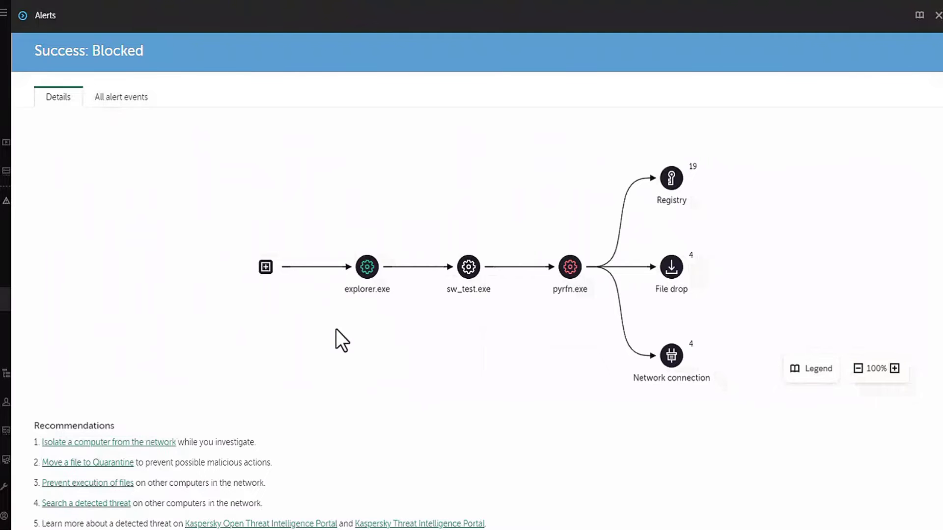
After viewing the IOC Scan guidance, select the sw_test.exe Process start event and create an IOC from it
scroll(337, 331, down, 2)
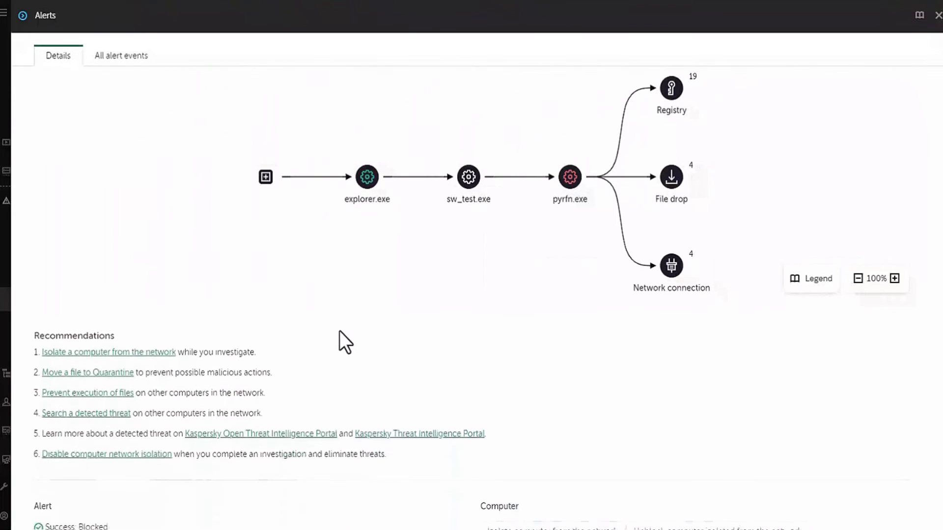
click(85, 414)
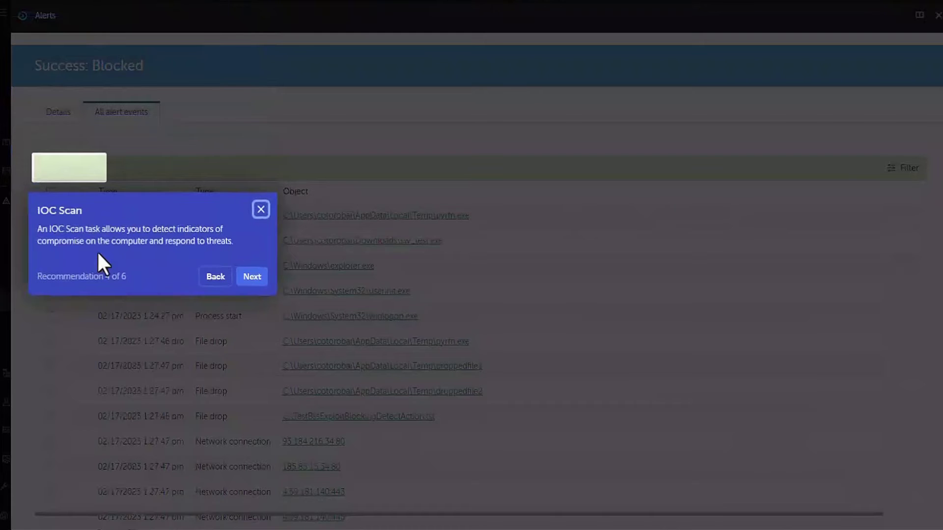
click(261, 208)
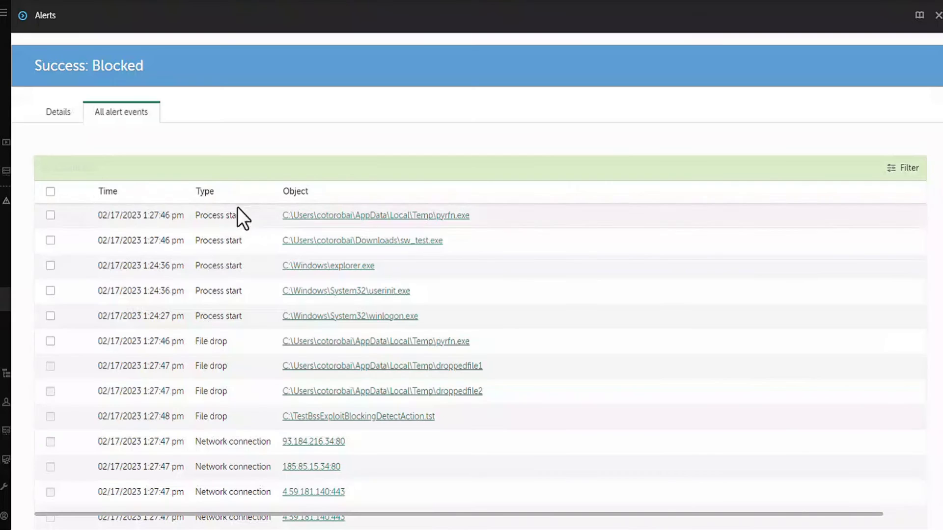
click(50, 240)
click(76, 170)
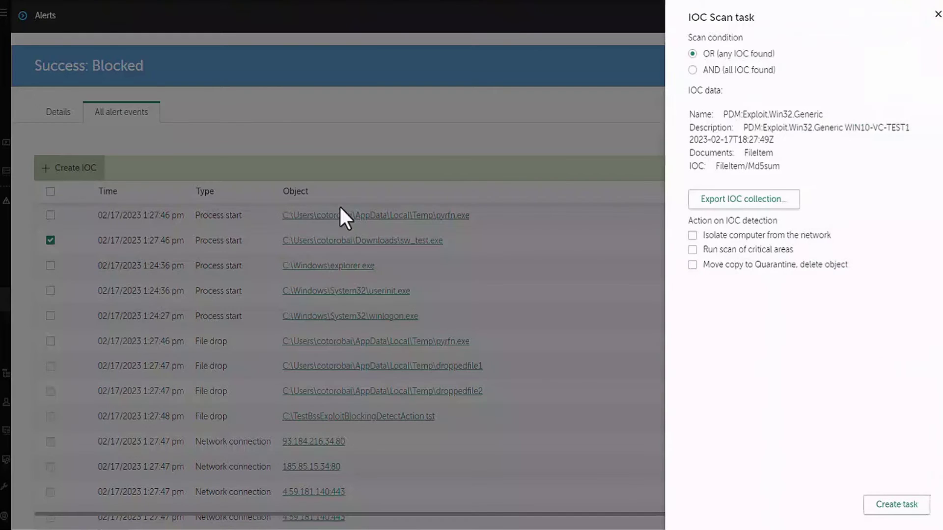
Enable Run scan of critical areas and Move copy to Quarantine, delete object for the sw_test.exe IOC Scan task
drag(744, 35, 682, 37)
click(743, 41)
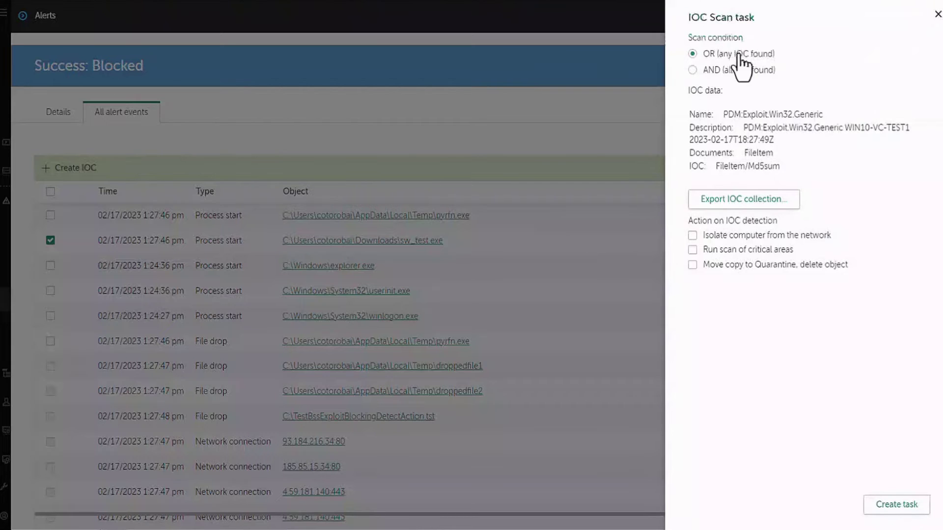
click(692, 250)
click(693, 265)
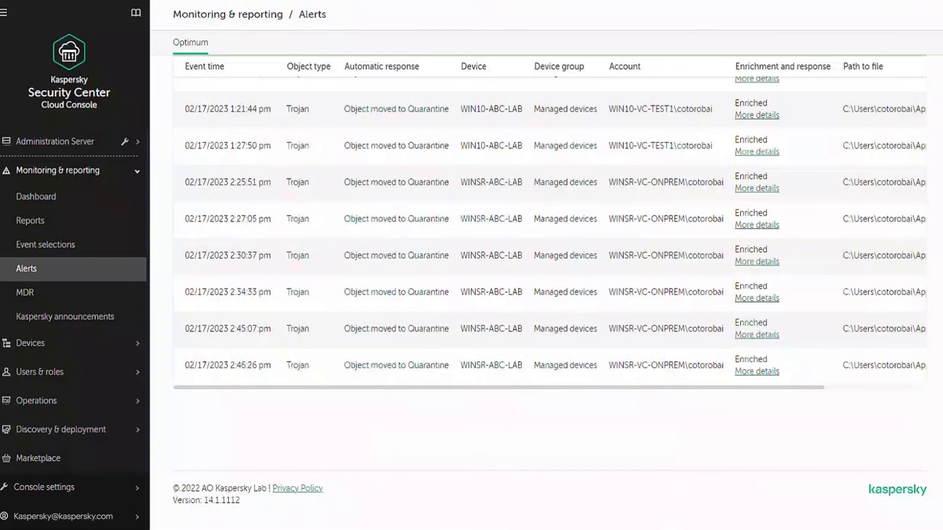
Start the IOC Scan from alert task in Devices > Tasks and open its Results tab
click(44, 343)
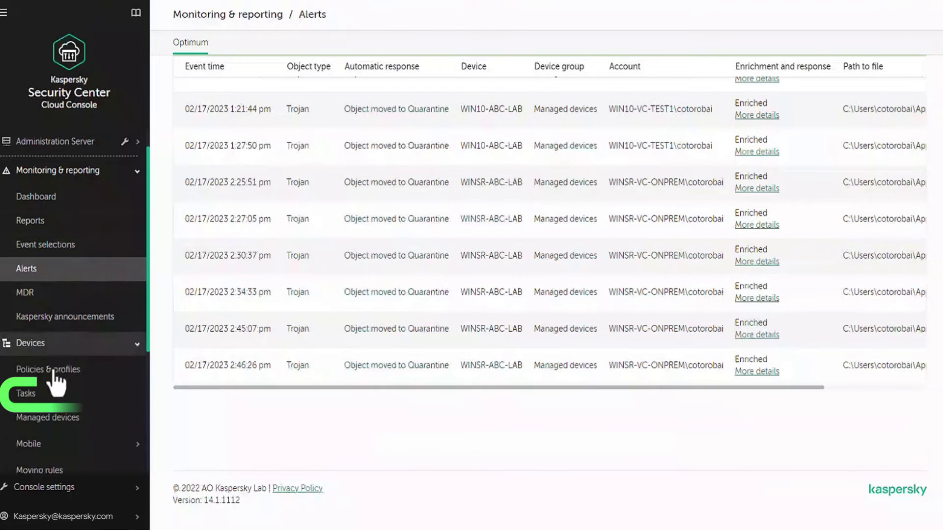
click(49, 393)
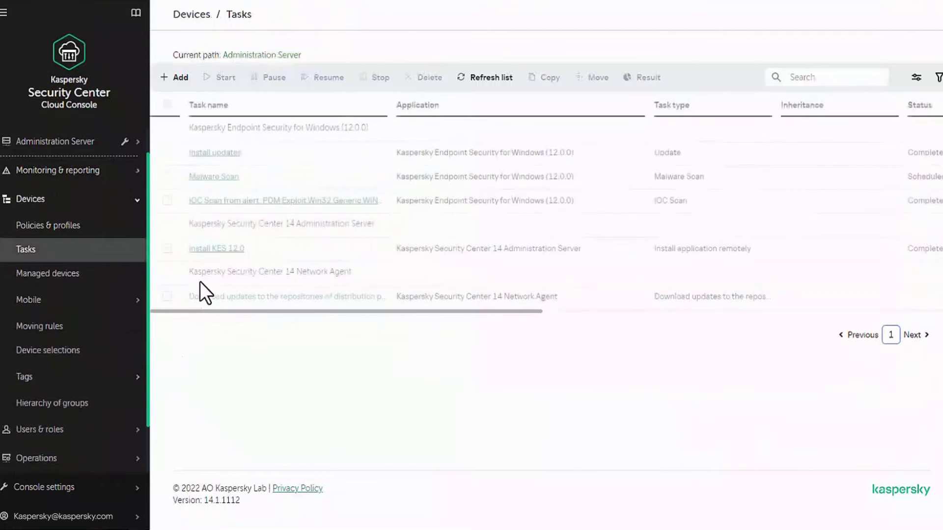
click(167, 201)
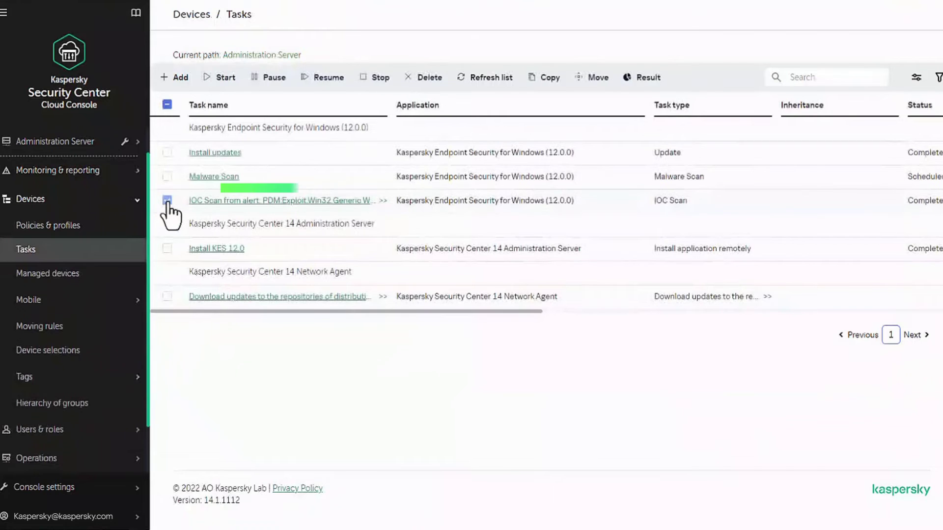
click(225, 79)
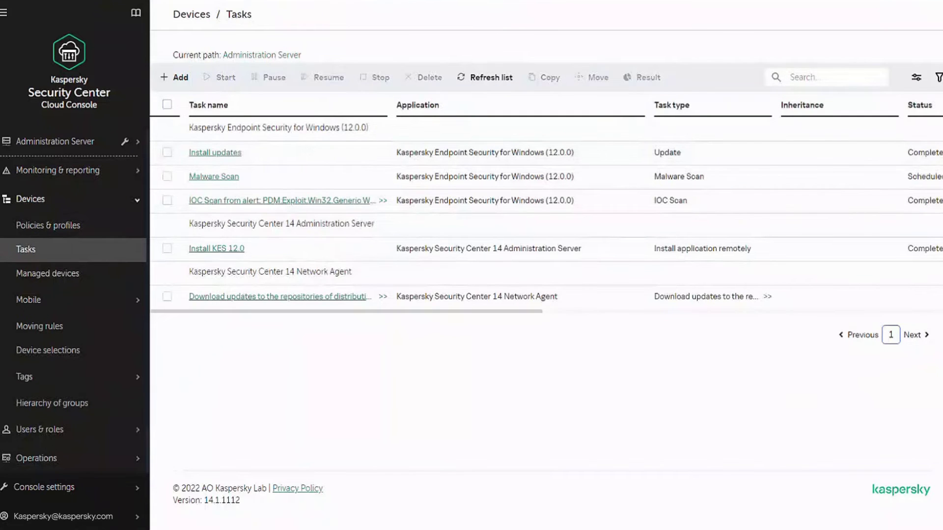
click(242, 201)
click(88, 46)
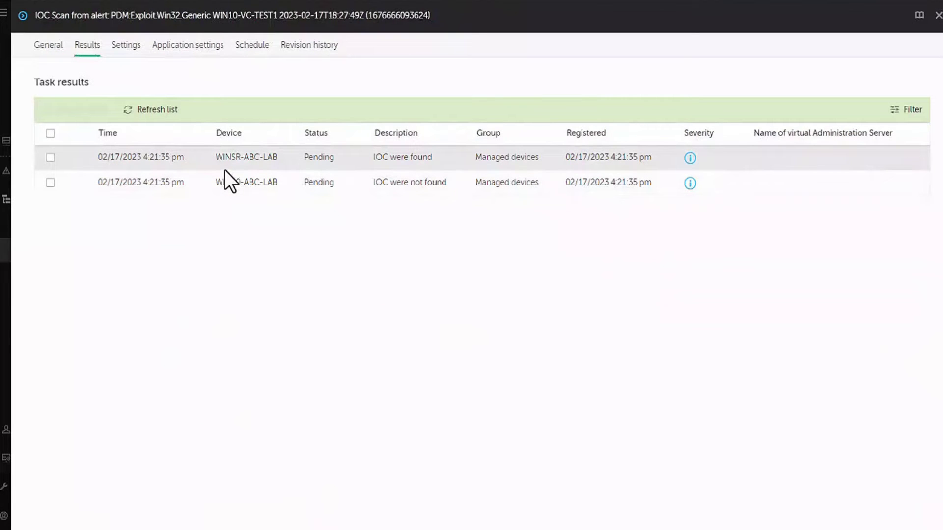
Open the IOC Scan Results for WIN10-ABC-LAB and view the matched PDM:Exploit.Win32.Generic IOC details
click(187, 47)
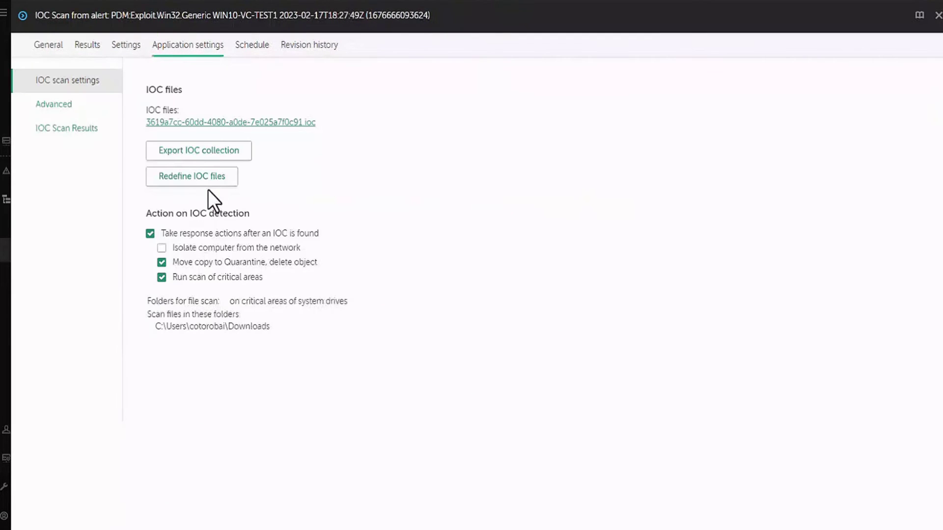
click(74, 130)
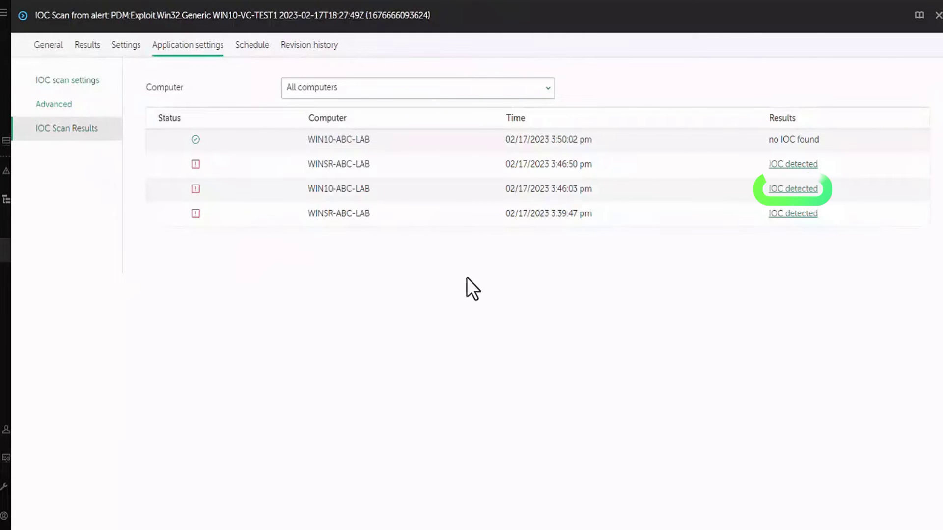
click(774, 191)
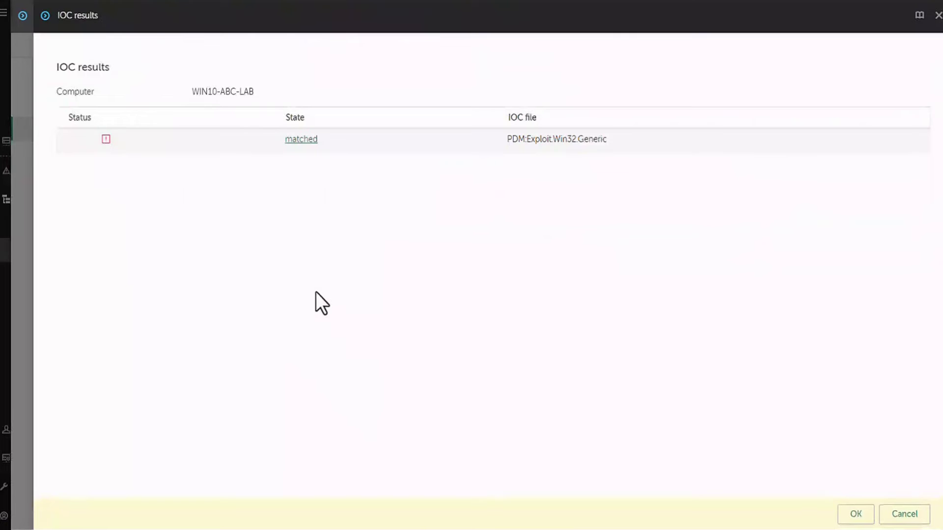
click(301, 143)
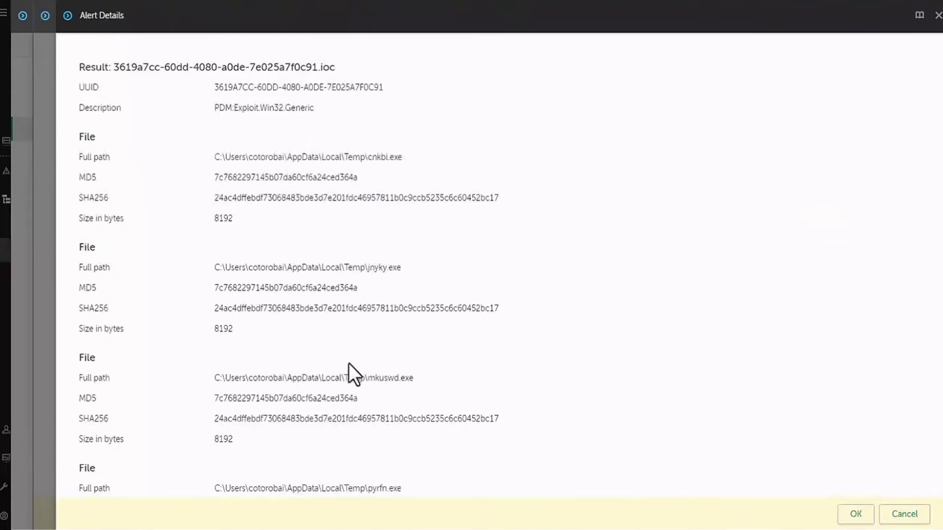
scroll(349, 364, down, 6)
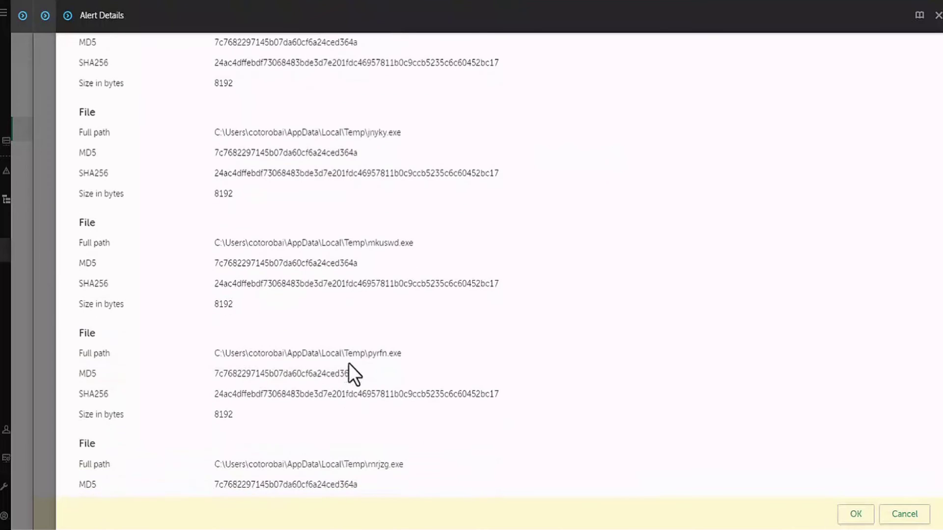
scroll(350, 365, down, 10)
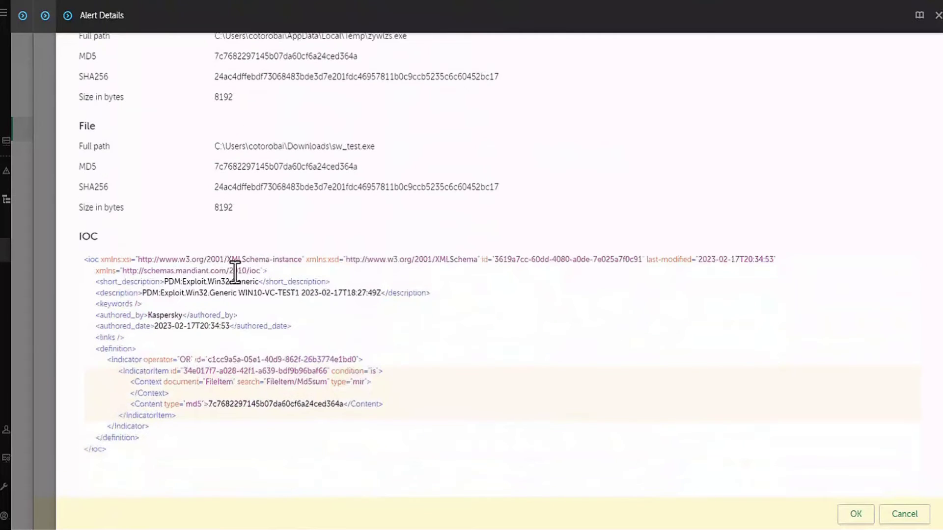
scroll(226, 271, down, 1)
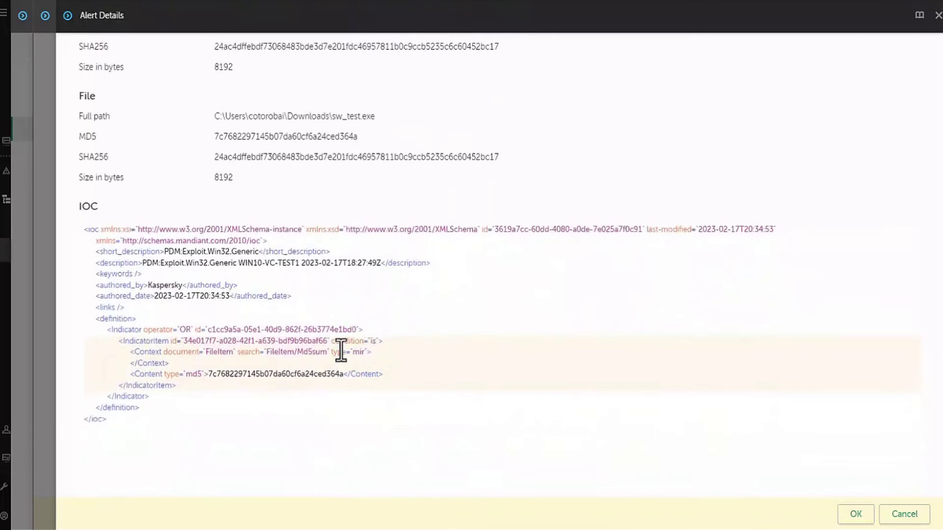
scroll(341, 352, up, 3)
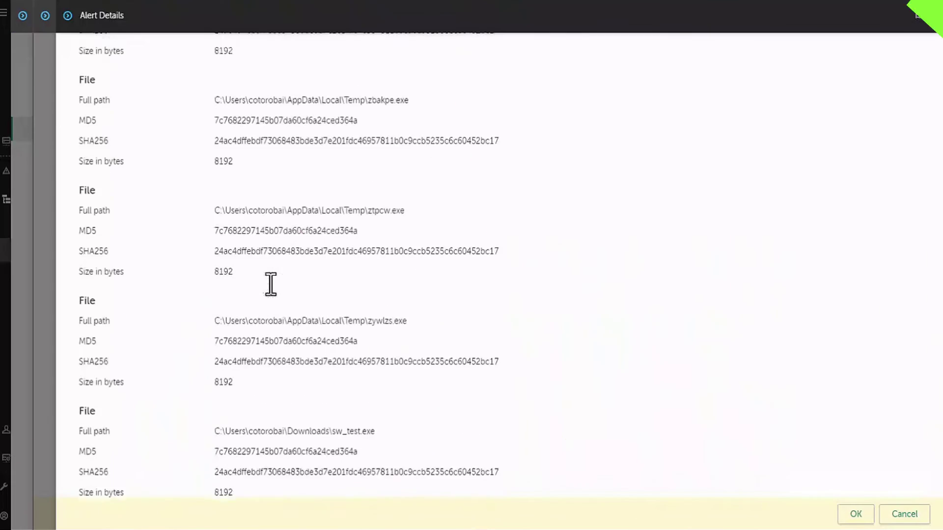
scroll(268, 284, down, 5)
scroll(267, 284, up, 5)
scroll(265, 292, up, 5)
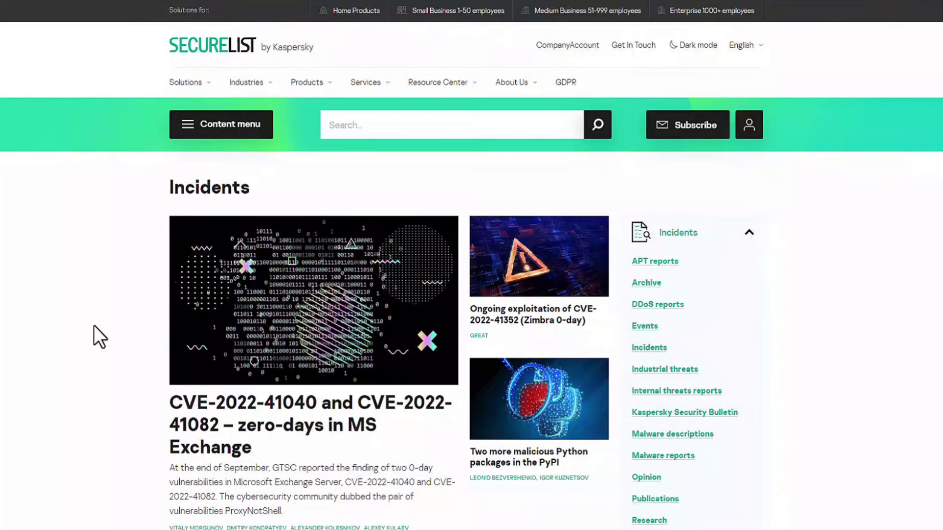
Browse the Securelist Incidents page and open the REvil ransomware attack on MSPs article
scroll(102, 328, down, 1)
scroll(107, 333, up, 1)
scroll(157, 413, down, 2)
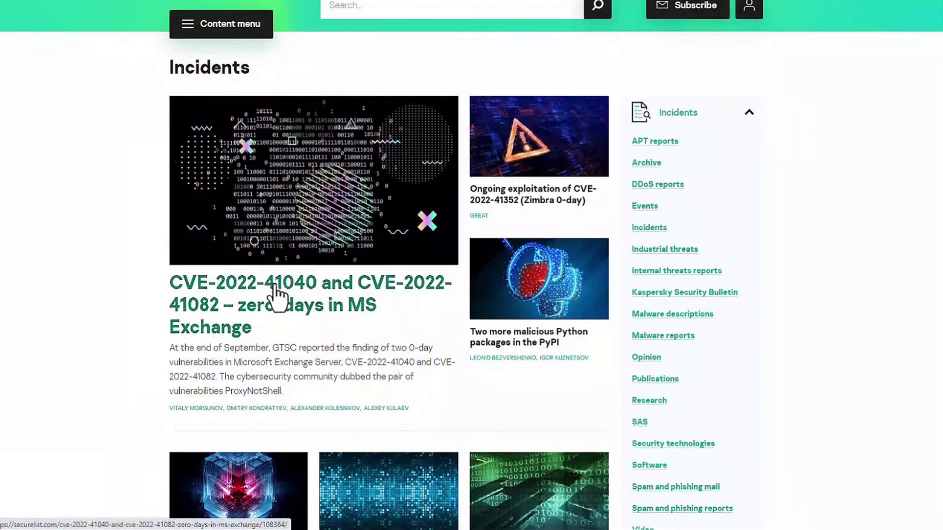
scroll(278, 320, down, 1)
scroll(266, 290, down, 2)
scroll(263, 361, down, 5)
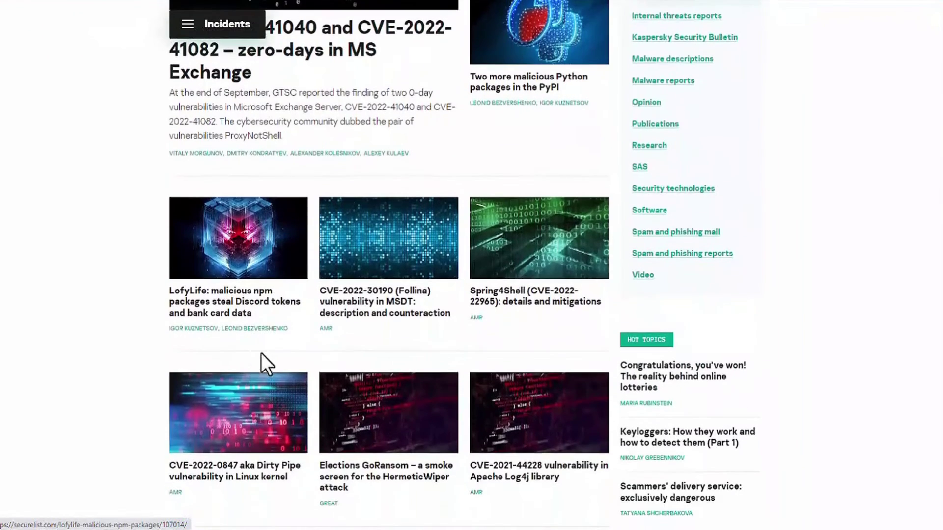
scroll(266, 374, down, 6)
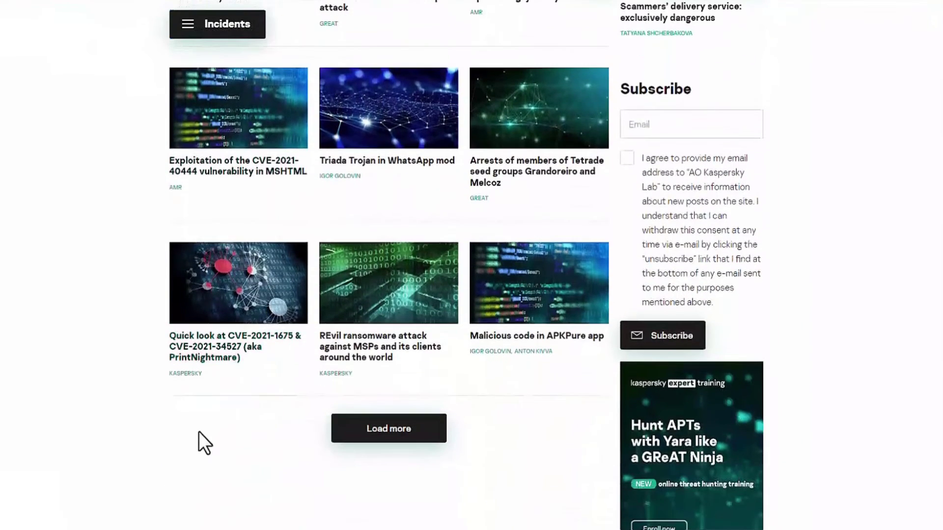
click(374, 312)
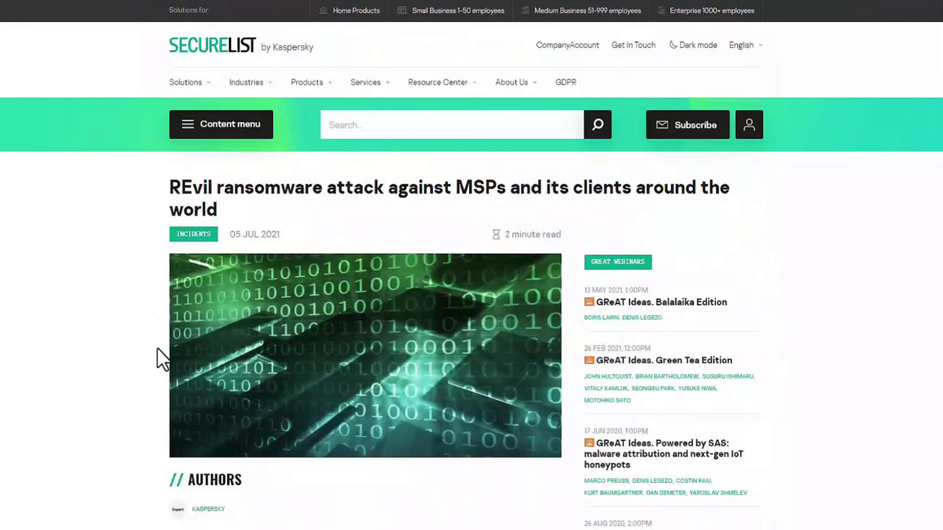
Scroll the REvil article down to its Indicators of Compromise section
scroll(157, 348, down, 2)
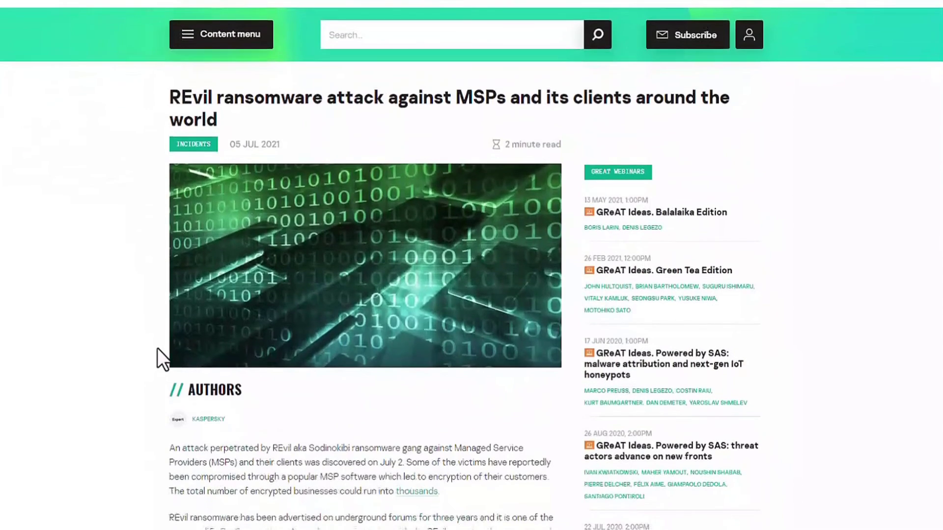
scroll(157, 349, down, 15)
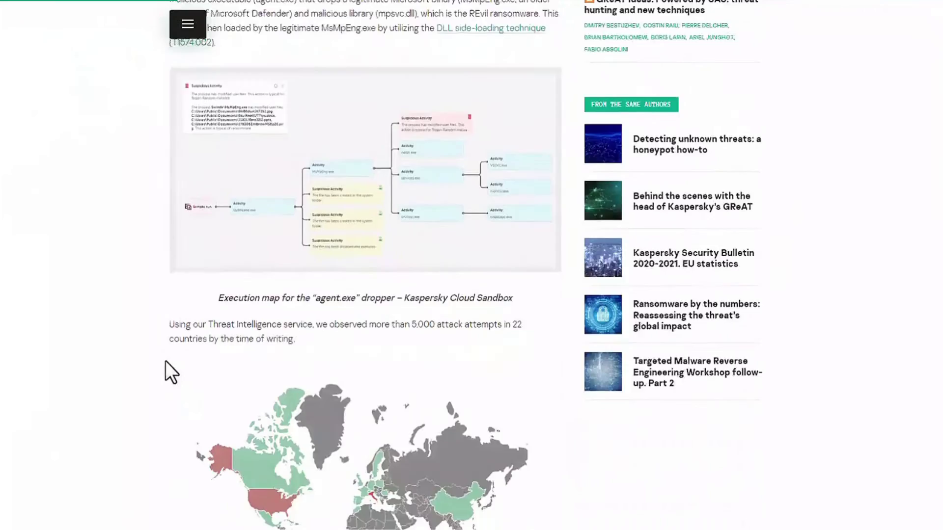
scroll(166, 362, down, 20)
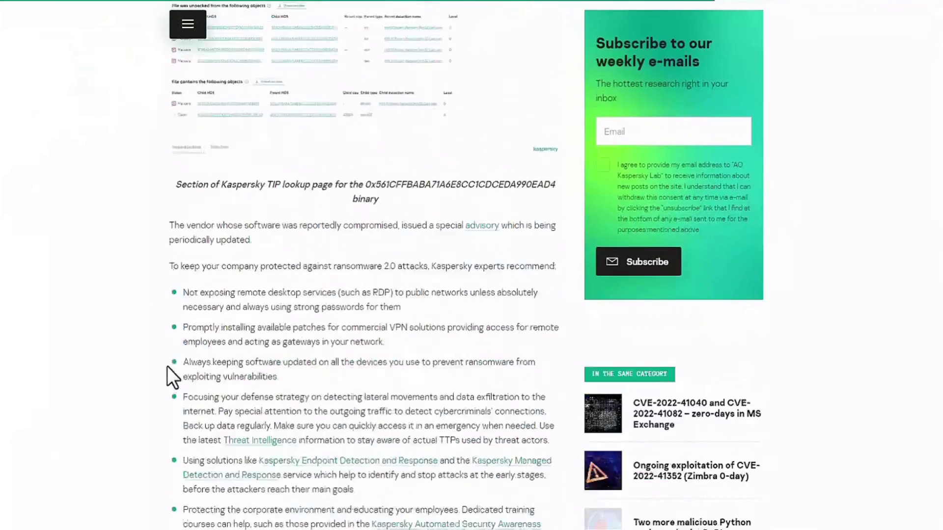
scroll(167, 366, down, 5)
scroll(167, 366, down, 2)
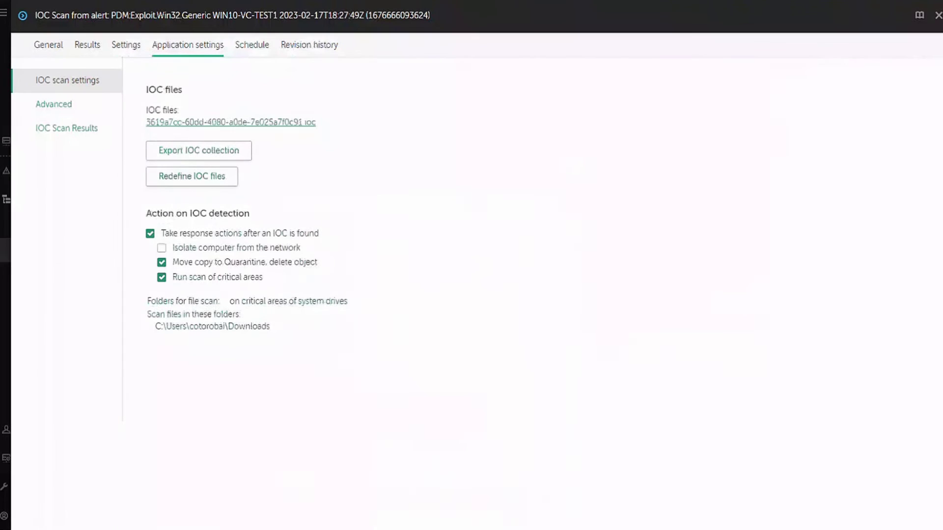
Export the IOC collection as stored_ioc.zip and open its .ioc file from stored_ioc in Notepad++
click(198, 156)
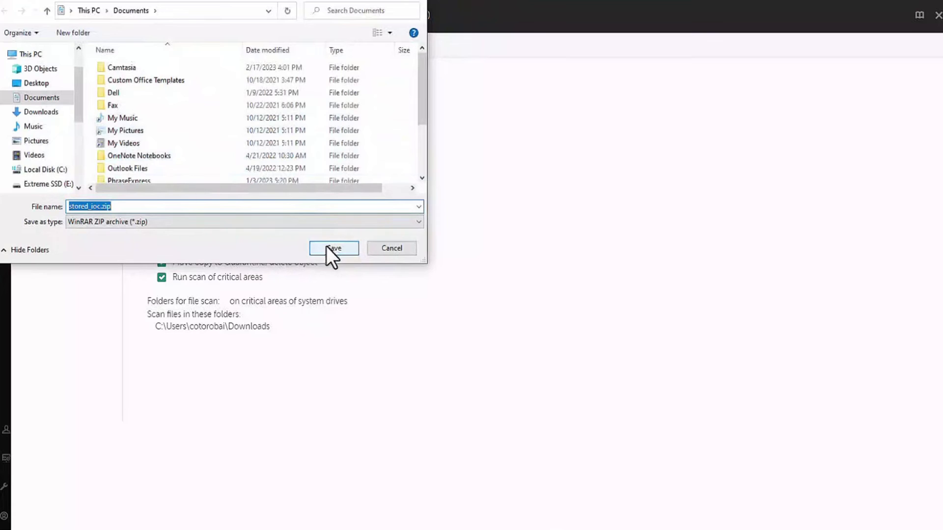
key(Return)
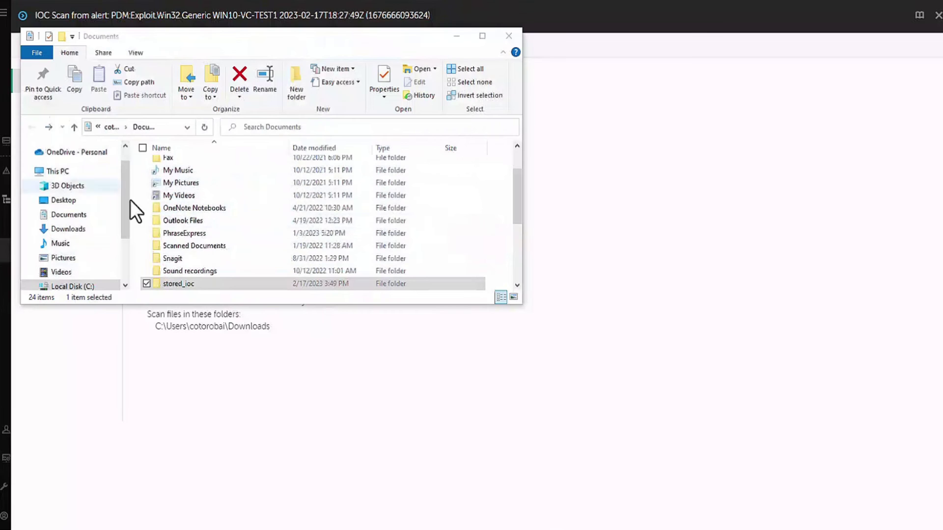
double_click(184, 283)
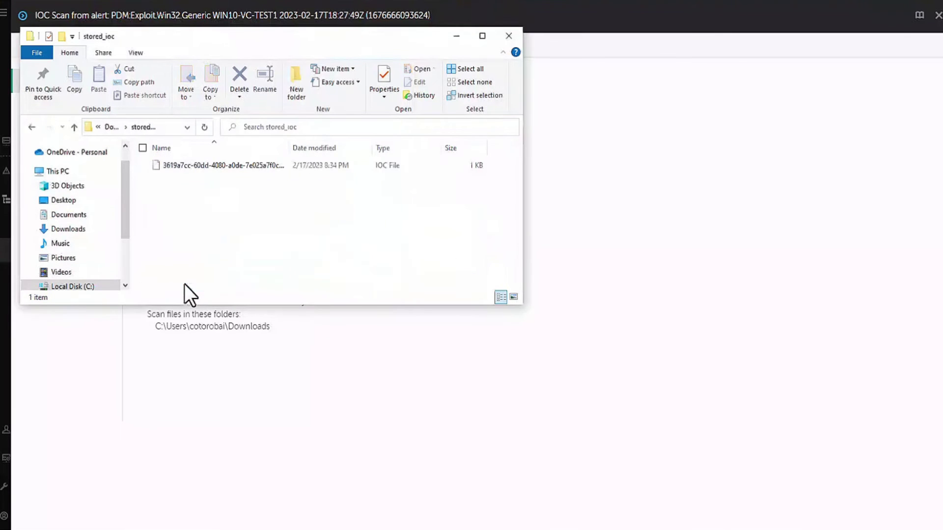
click(164, 164)
key(Return)
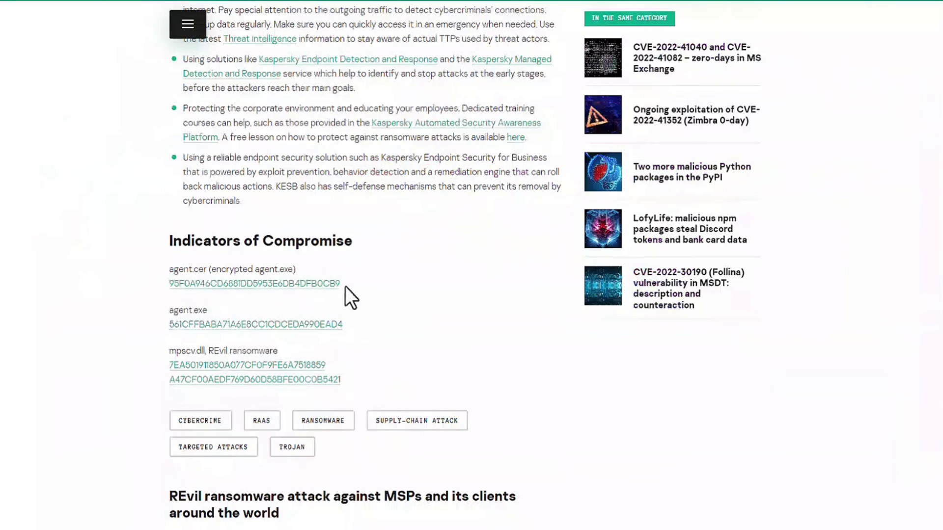
Copy the agent.cer hash 95F0A946CD6881DD5953E6DB4DFB0CB9 from Securelist and paste it over line 13's MD5
drag(346, 286, 175, 281)
right_click(207, 284)
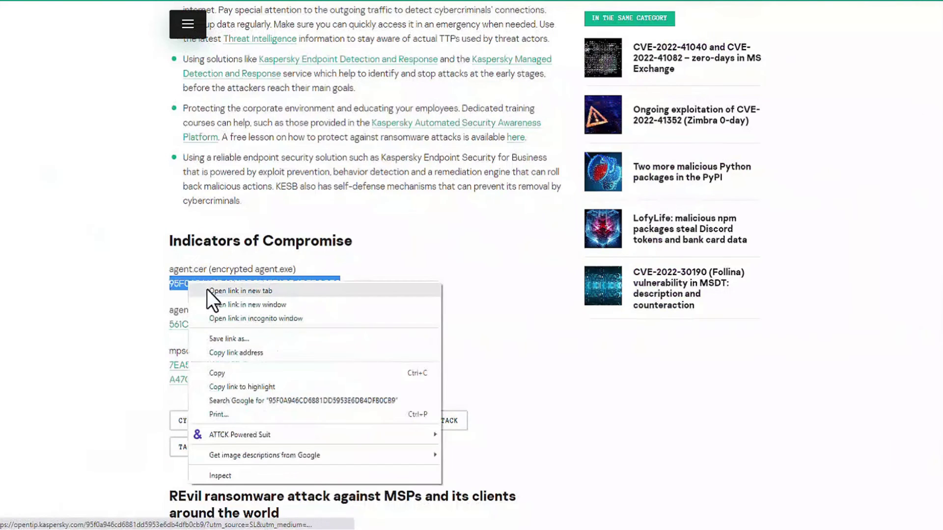
click(227, 370)
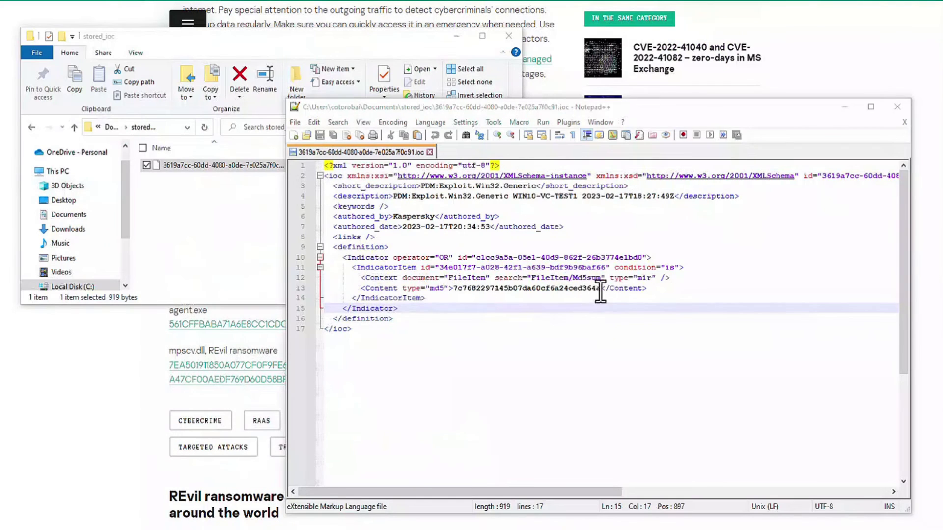
drag(600, 293, 460, 290)
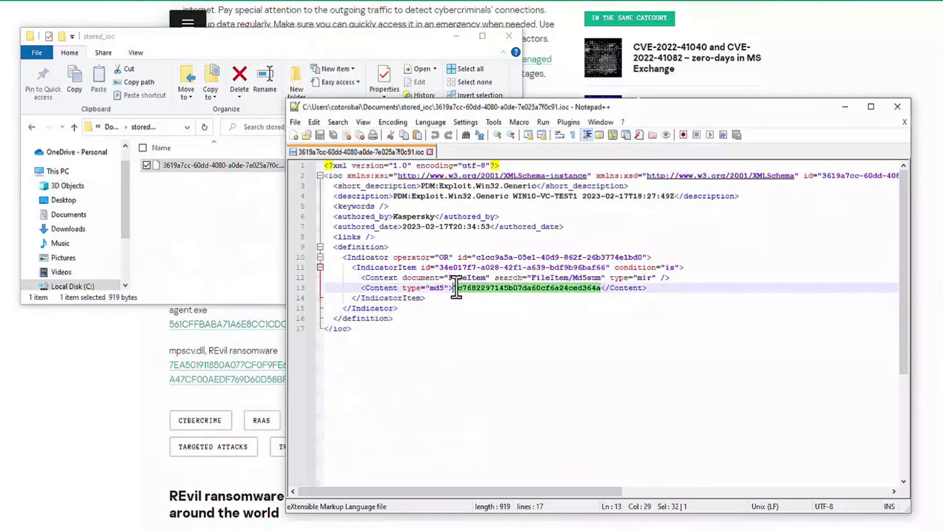
key(ctrl+v)
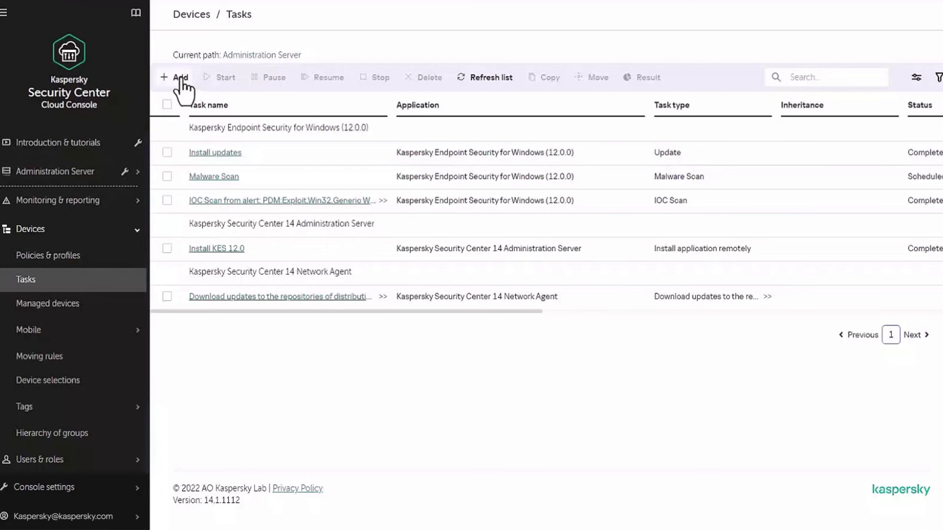
Create an IOC Scan task 'IOC Scan-Revil' for Kaspersky Endpoint Security for Windows (12.0.0) on Managed devices
click(180, 79)
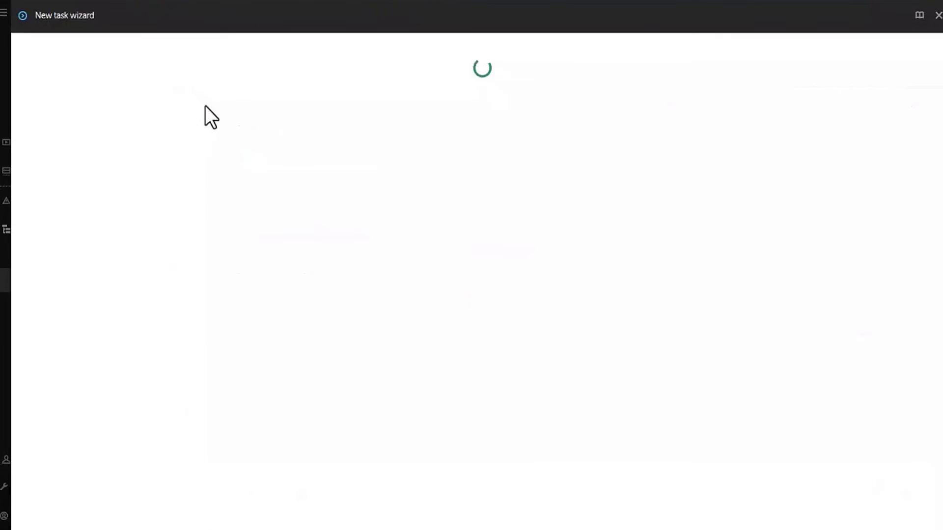
click(146, 110)
click(161, 232)
click(94, 148)
click(88, 213)
click(88, 227)
text(-Rec)
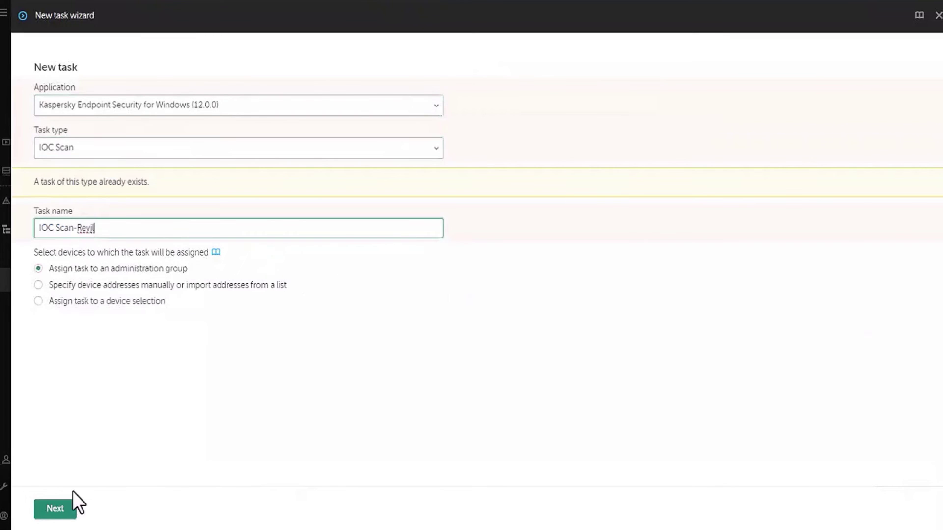
click(56, 509)
click(49, 115)
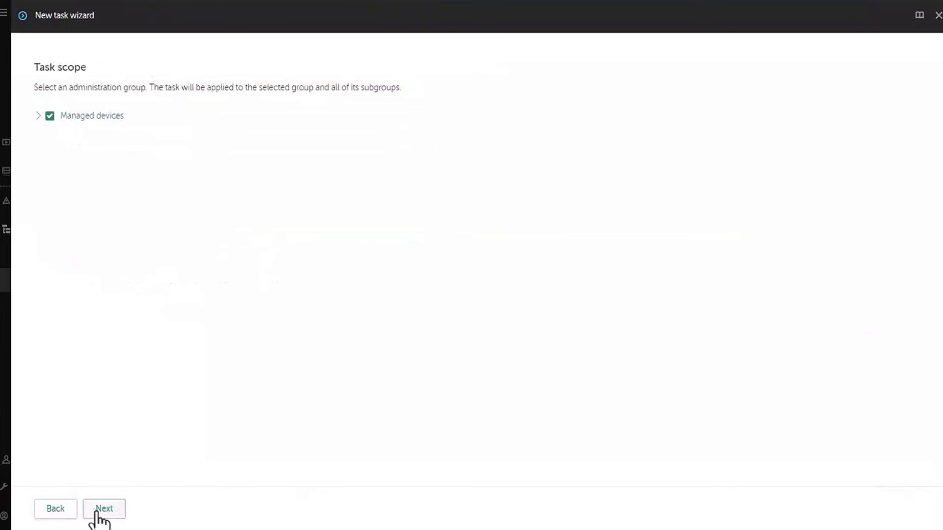
click(104, 509)
click(104, 509)
click(106, 509)
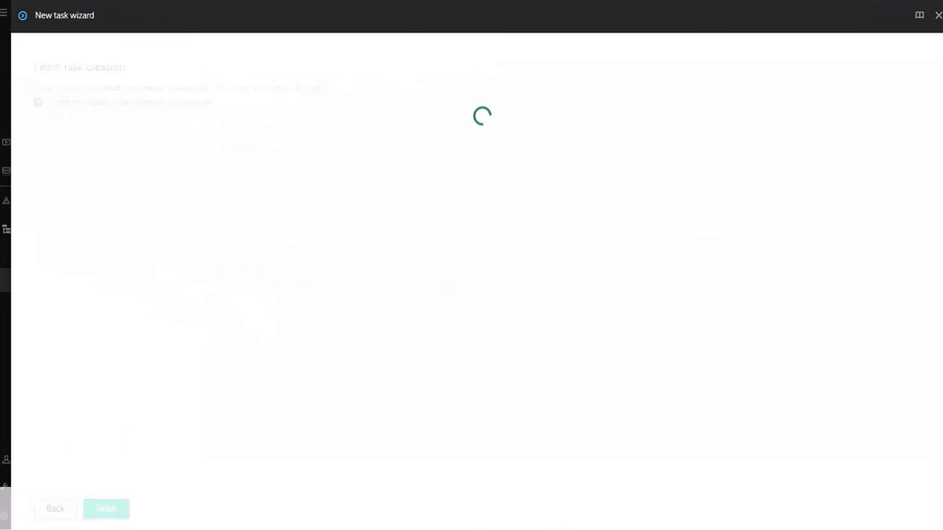
Redefine the task's IOC files to use the edited stored .ioc file
click(181, 47)
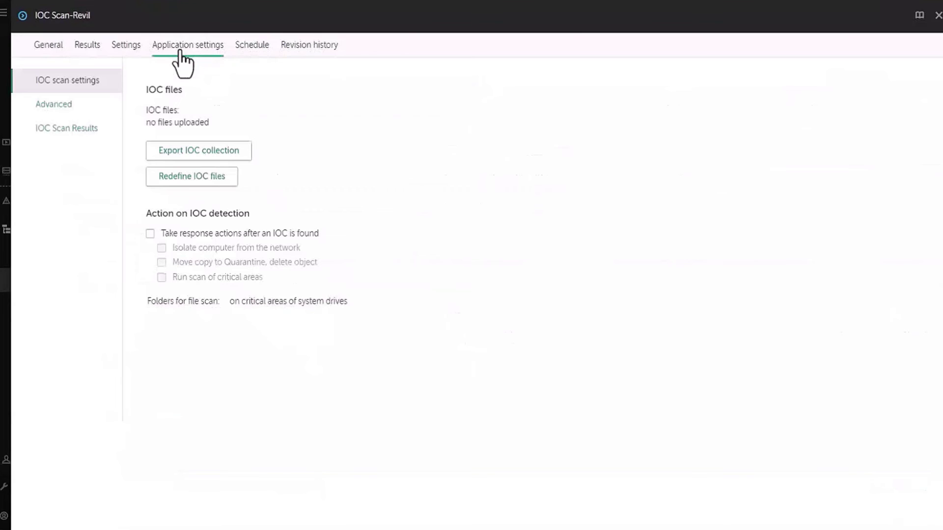
click(200, 177)
click(697, 47)
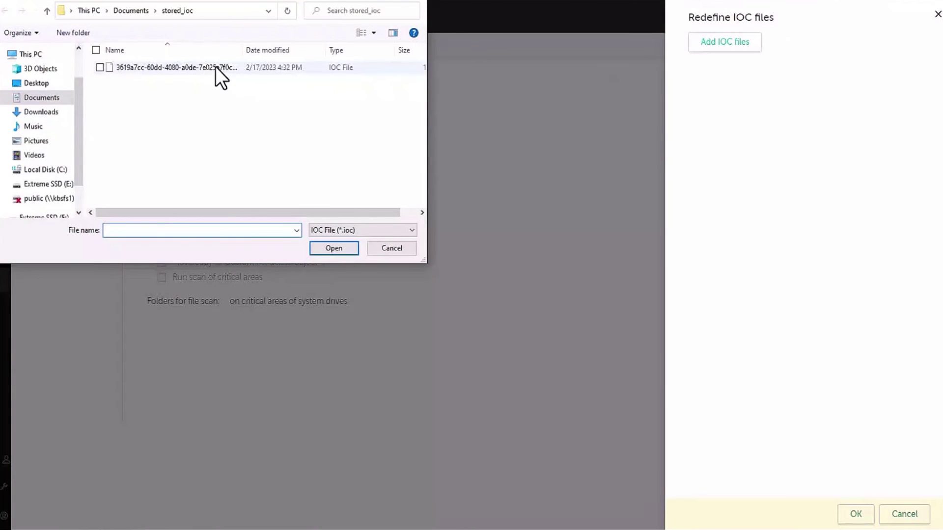
click(206, 67)
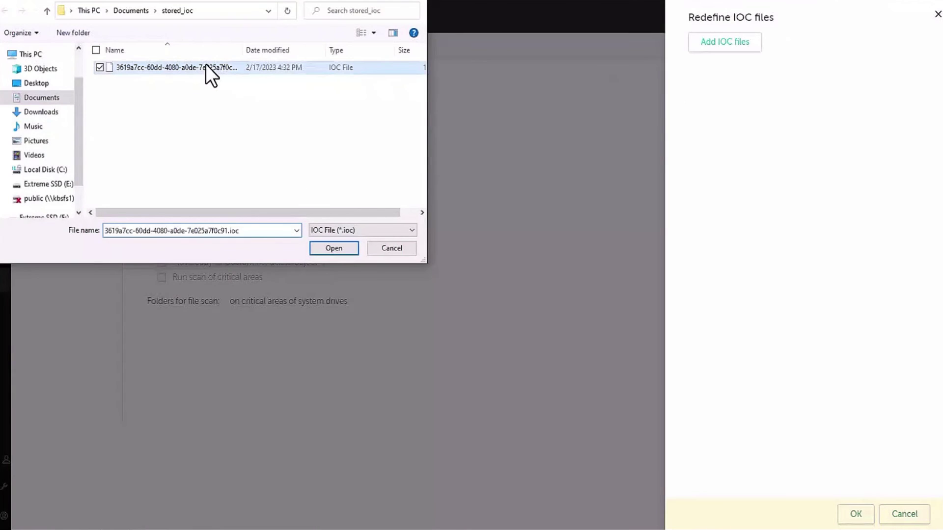
click(335, 249)
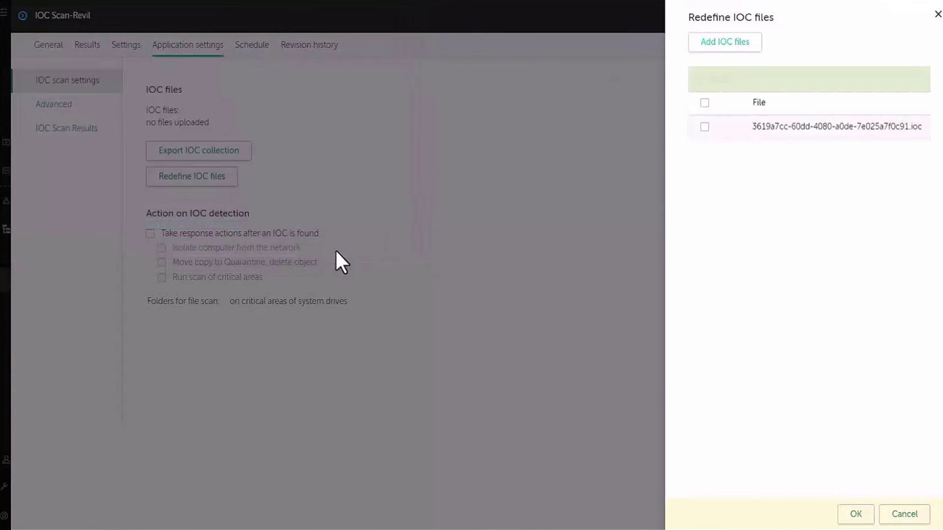
click(704, 127)
click(855, 513)
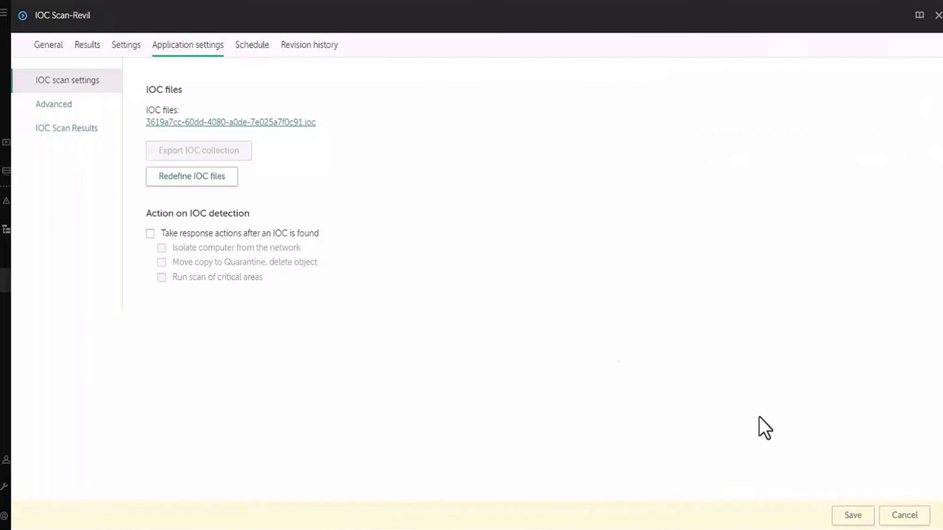
Enable response actions to quarantine and delete detected objects and scan critical areas, then save
click(150, 233)
click(162, 262)
click(162, 277)
click(852, 516)
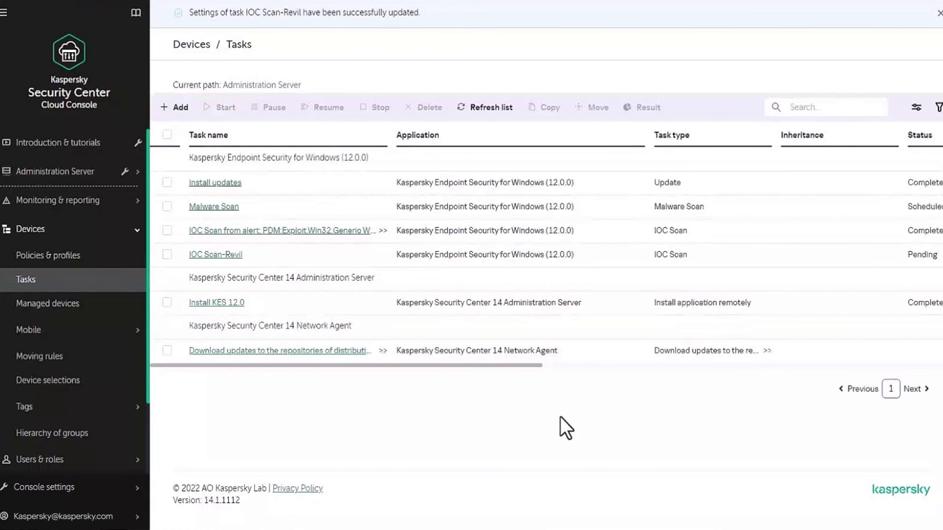
Run the IOC Scan-Revil task and confirm both devices report no IOCs found
click(167, 254)
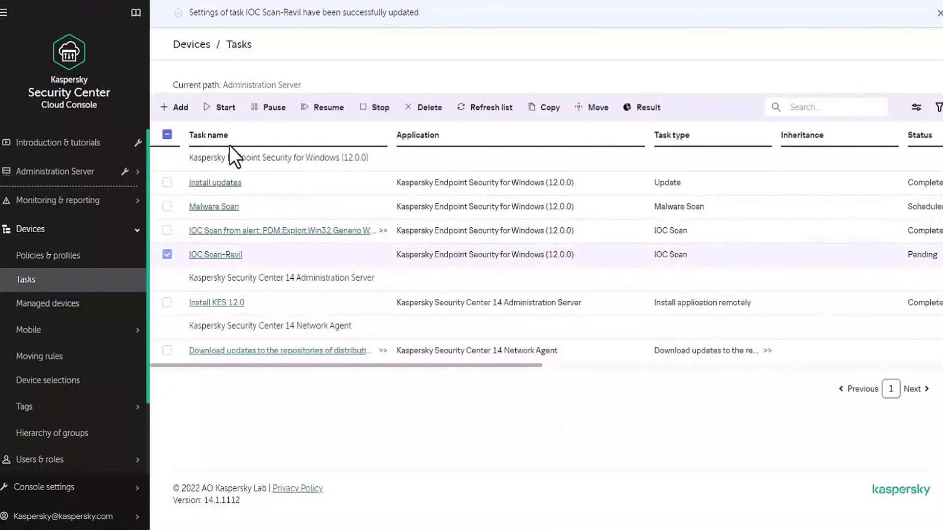
click(229, 109)
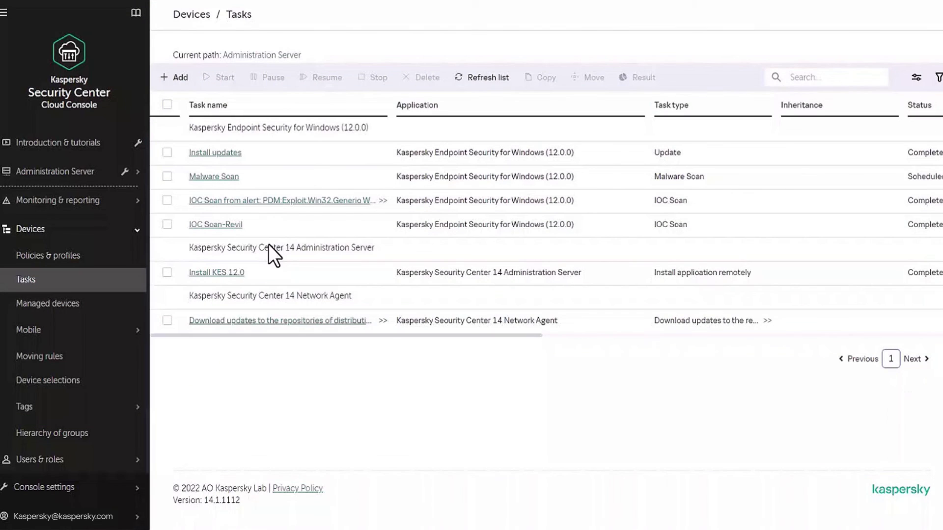
click(217, 225)
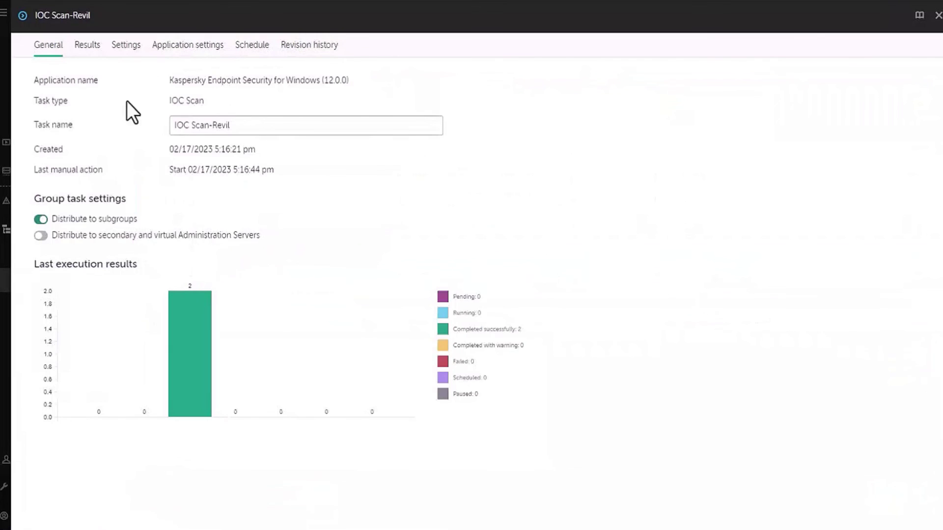
click(89, 45)
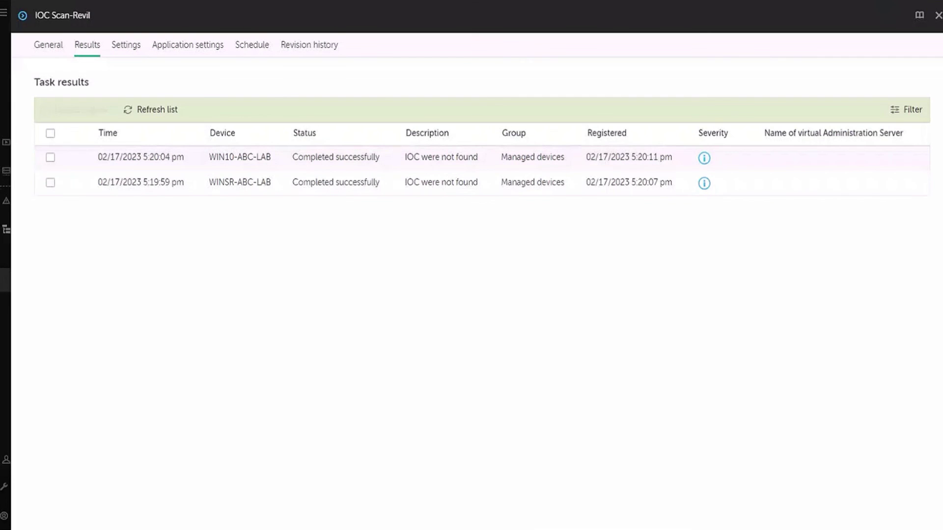
Schedule IOC Scan-Revil to start weekly, with missed runs executed later
click(252, 45)
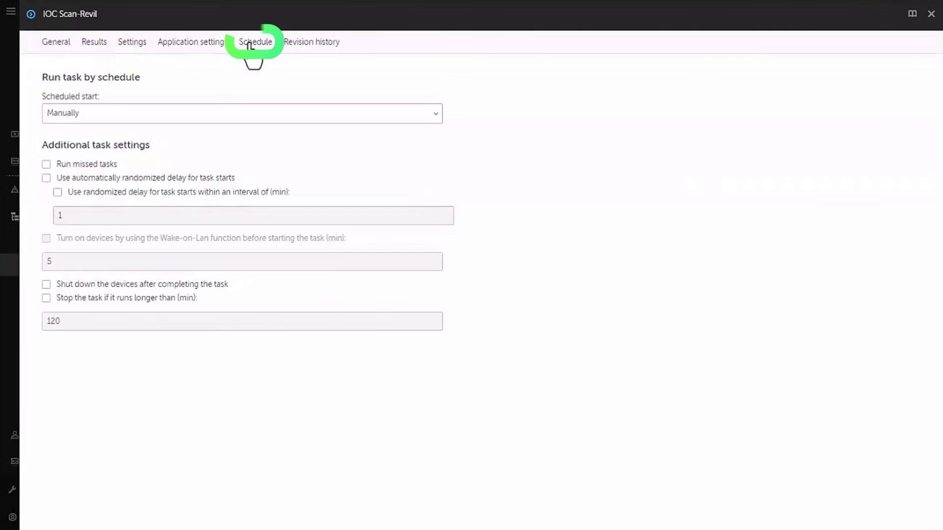
click(148, 117)
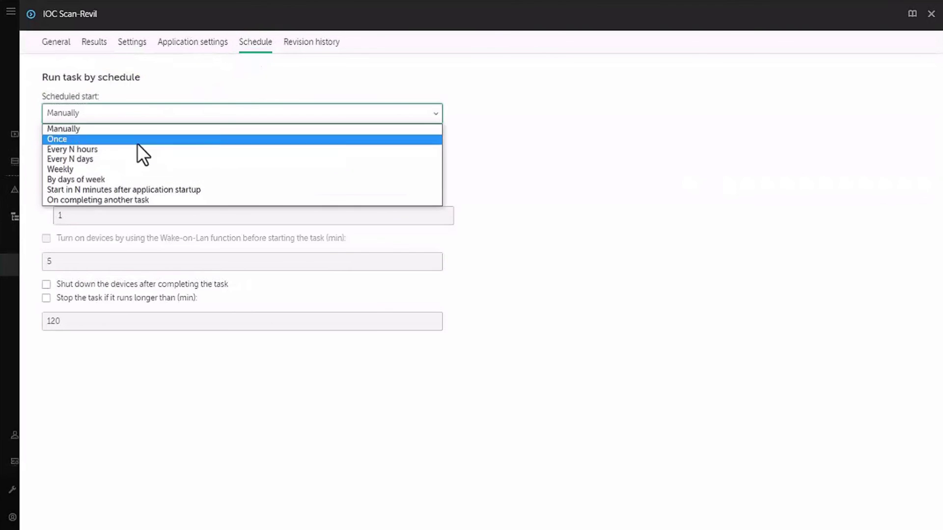
click(138, 170)
click(46, 244)
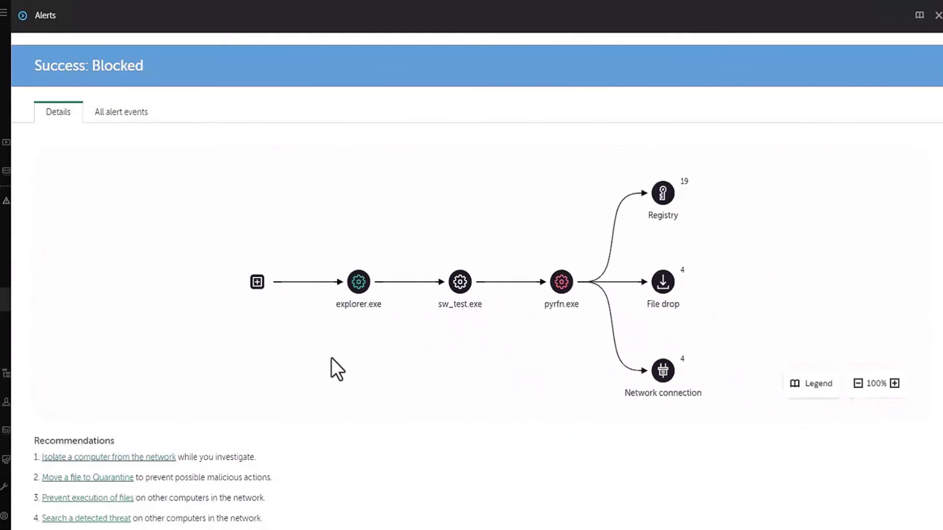
Unblock the computer isolated from the network in the blocked-exploit alert and confirm
scroll(331, 357, down, 1)
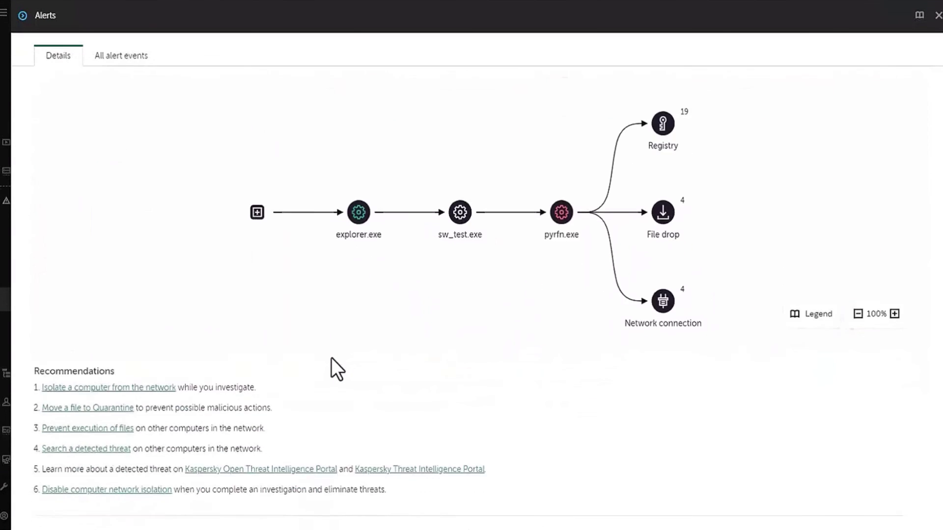
scroll(331, 358, down, 2)
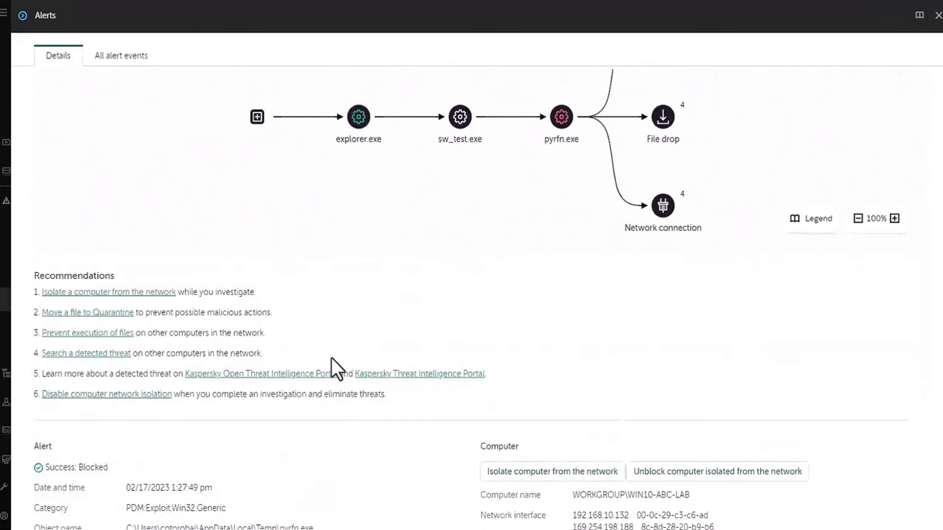
scroll(331, 357, down, 1)
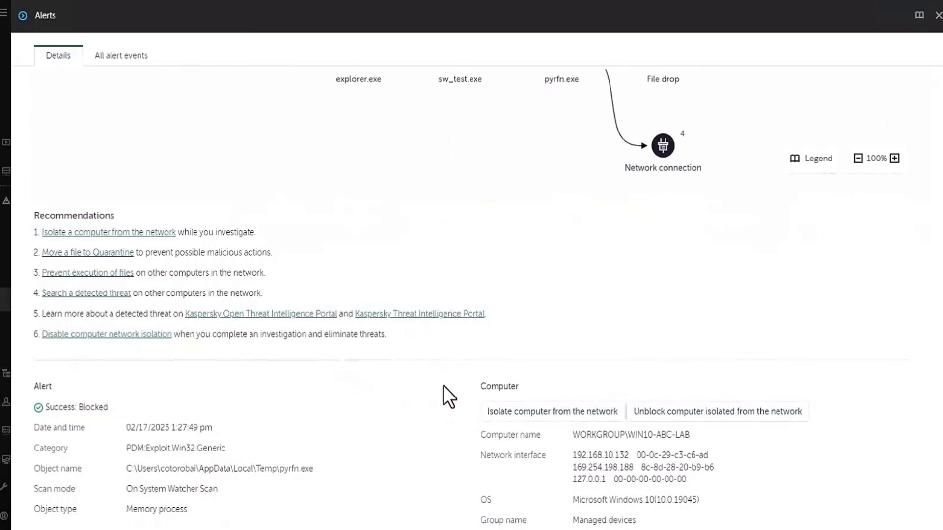
click(639, 413)
click(520, 296)
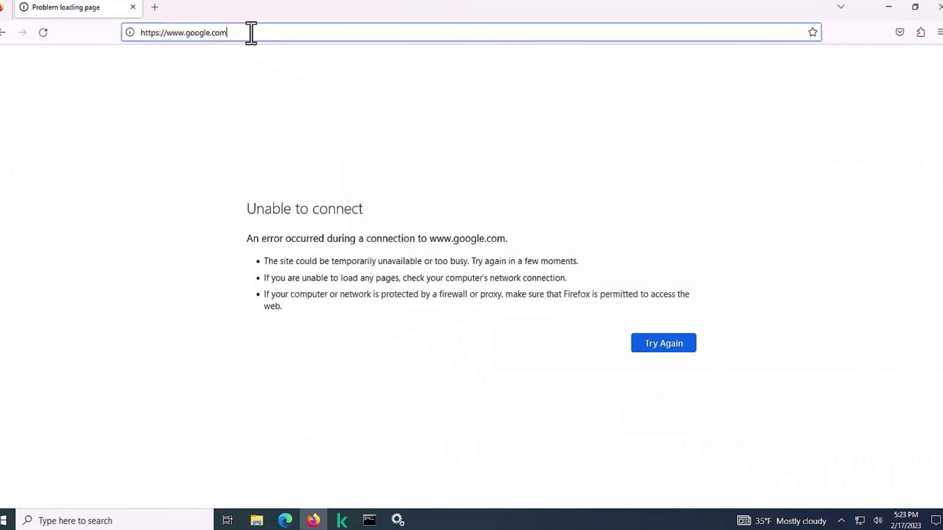
Reload google.com in Firefox and ping google.com from Command Prompt to verify connectivity
key(Return)
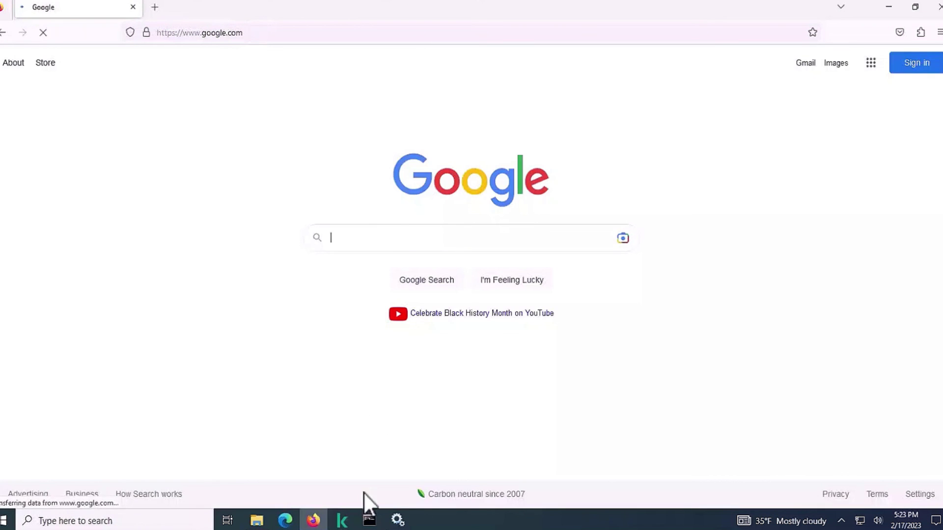
key(super+5)
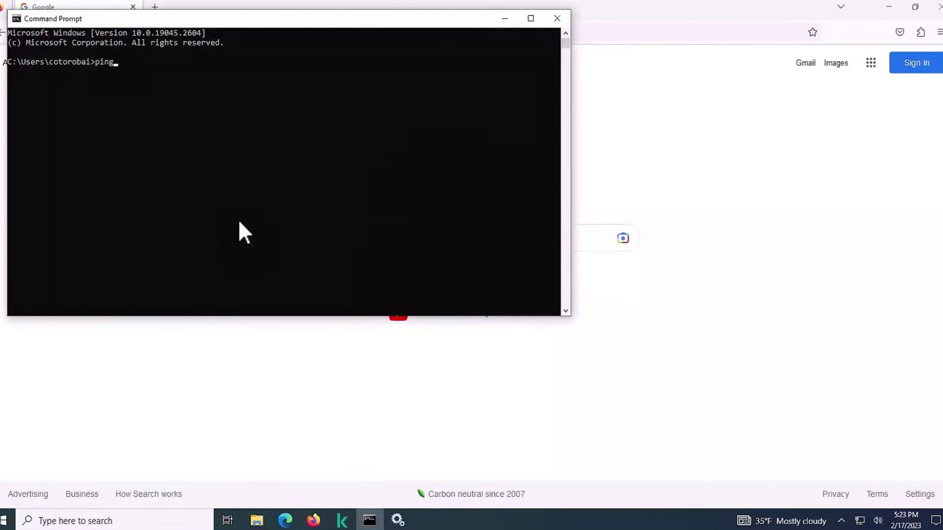
text(ping google.com)
key(Return)
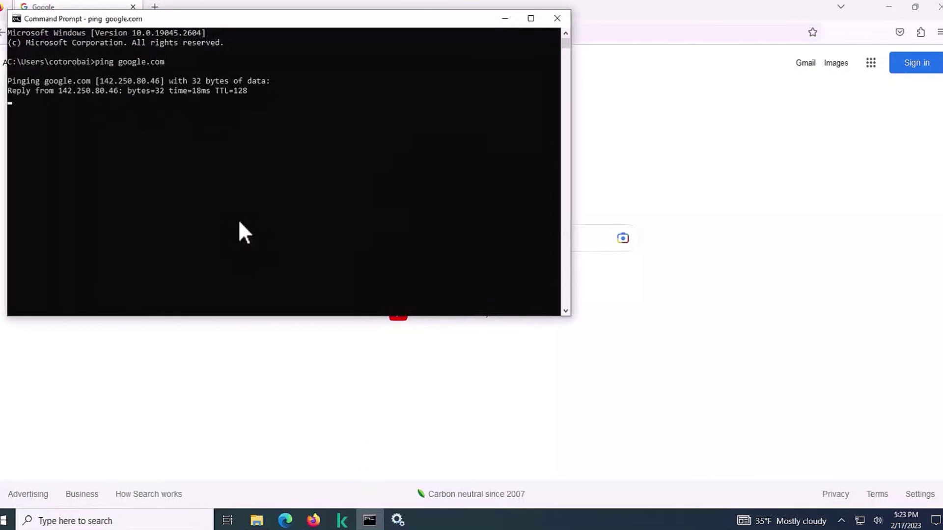